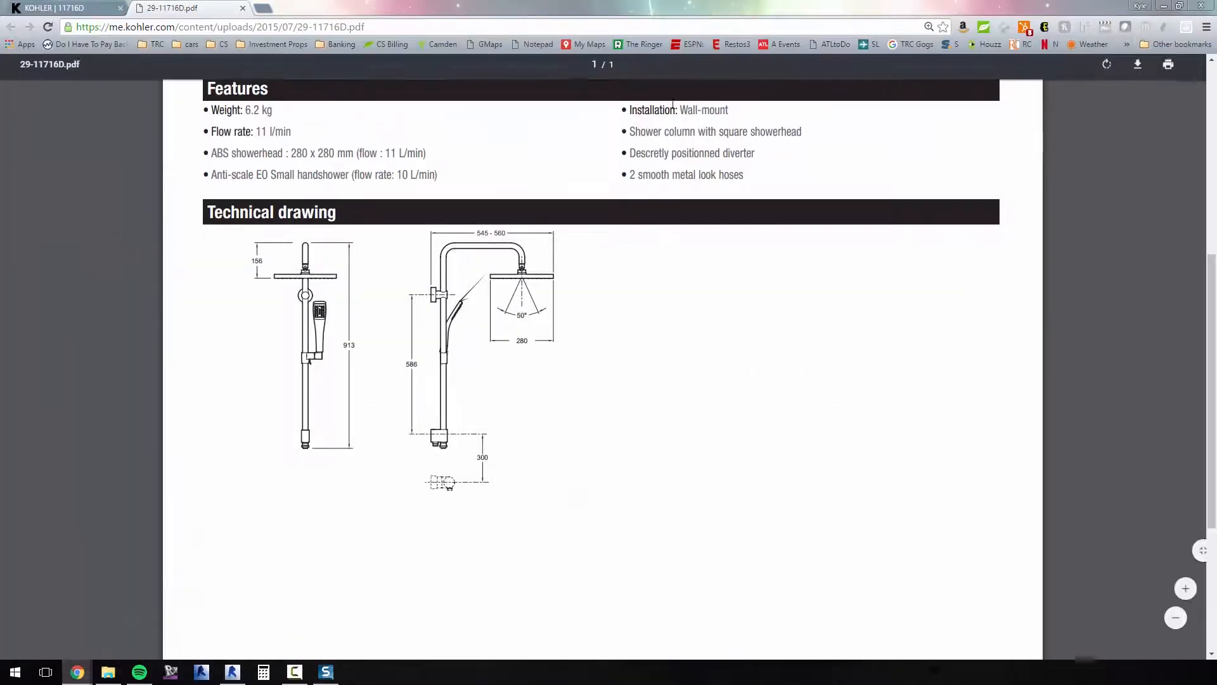
Review the Kohler shower column product page and locate the 3D CAD file in DWG format
left_click(64, 8)
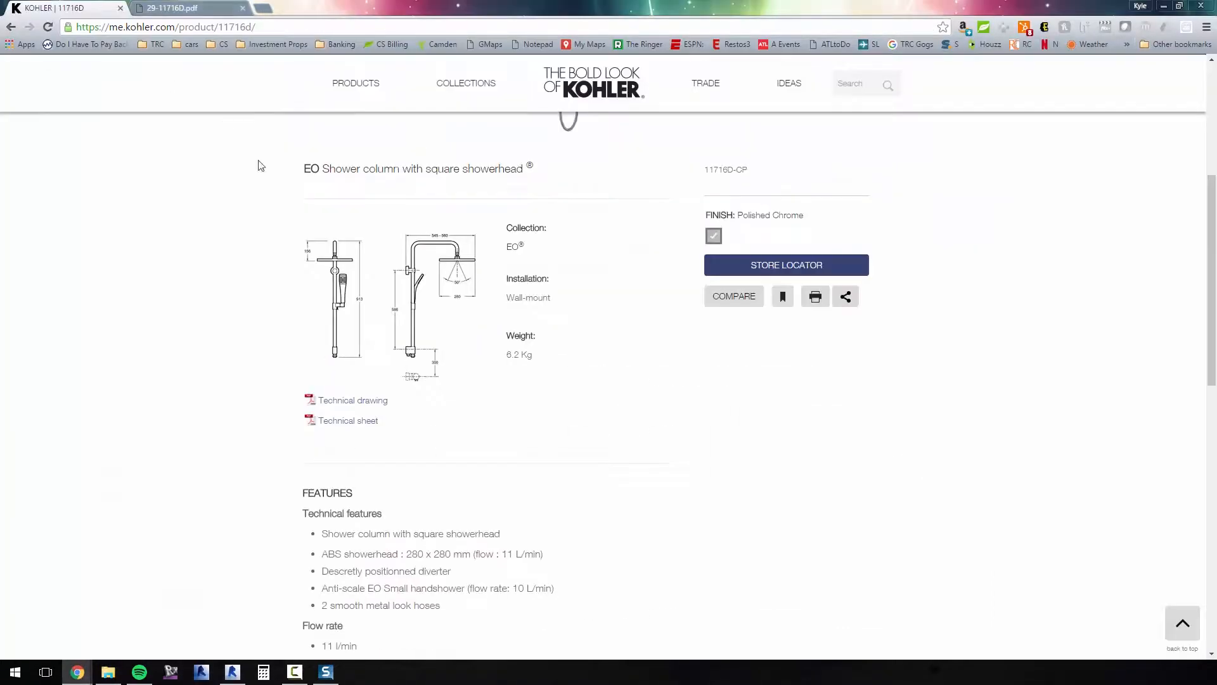
scroll(415, 247, "up", 5)
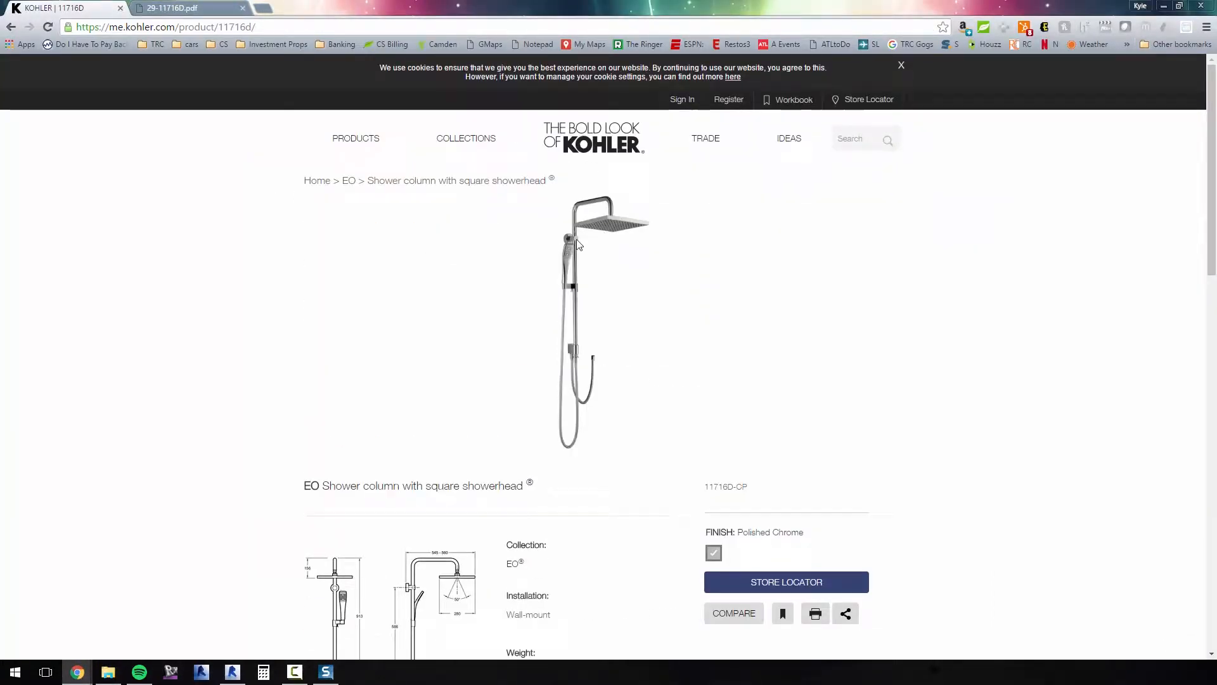
scroll(566, 241, "down", 15)
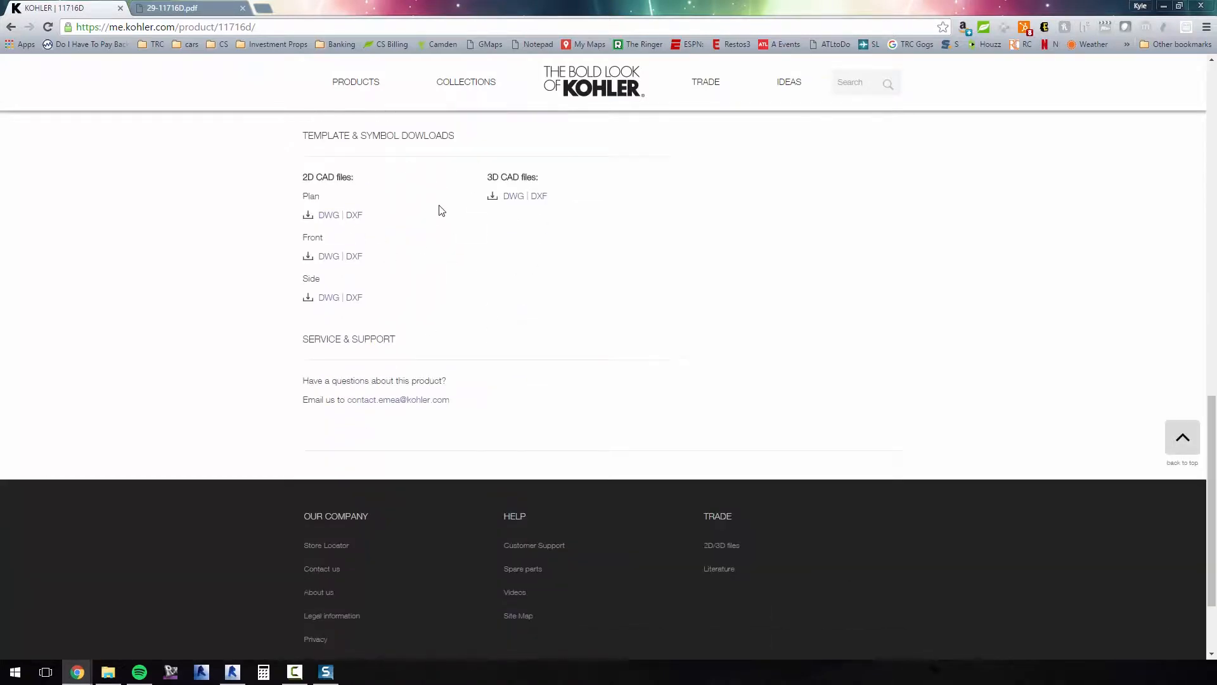
scroll(444, 212, "up", 2)
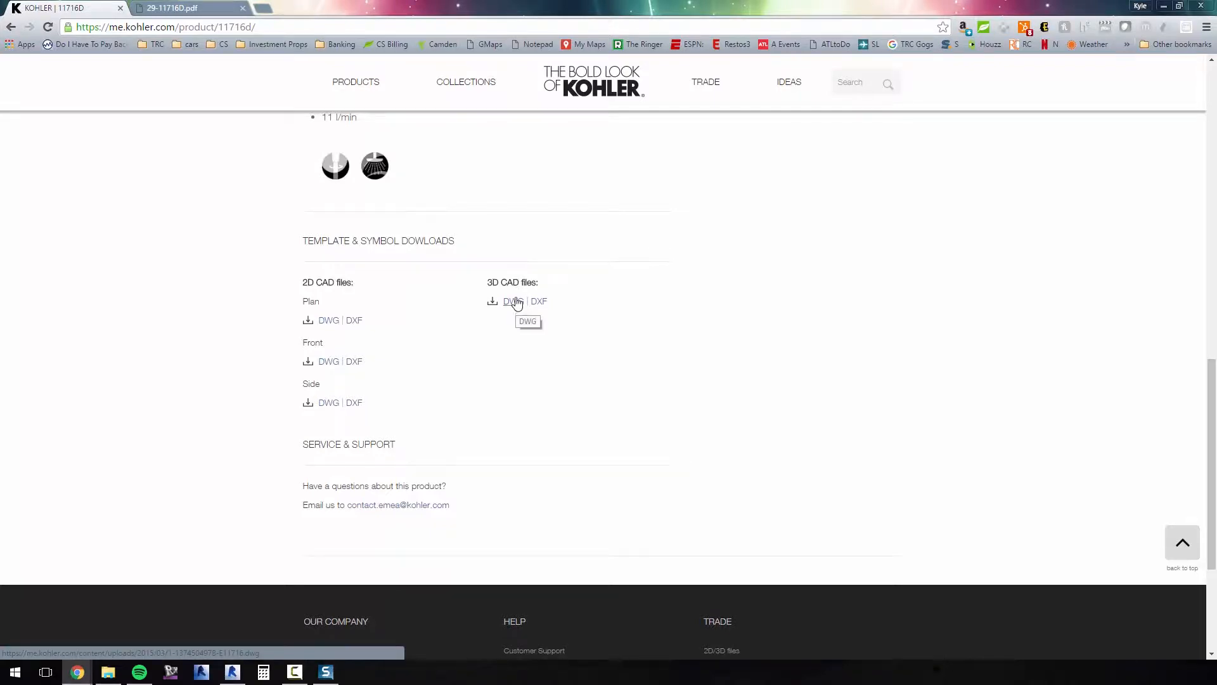
Switch to Revit and create a new family from the face-based Generic Model template
left_click(239, 672)
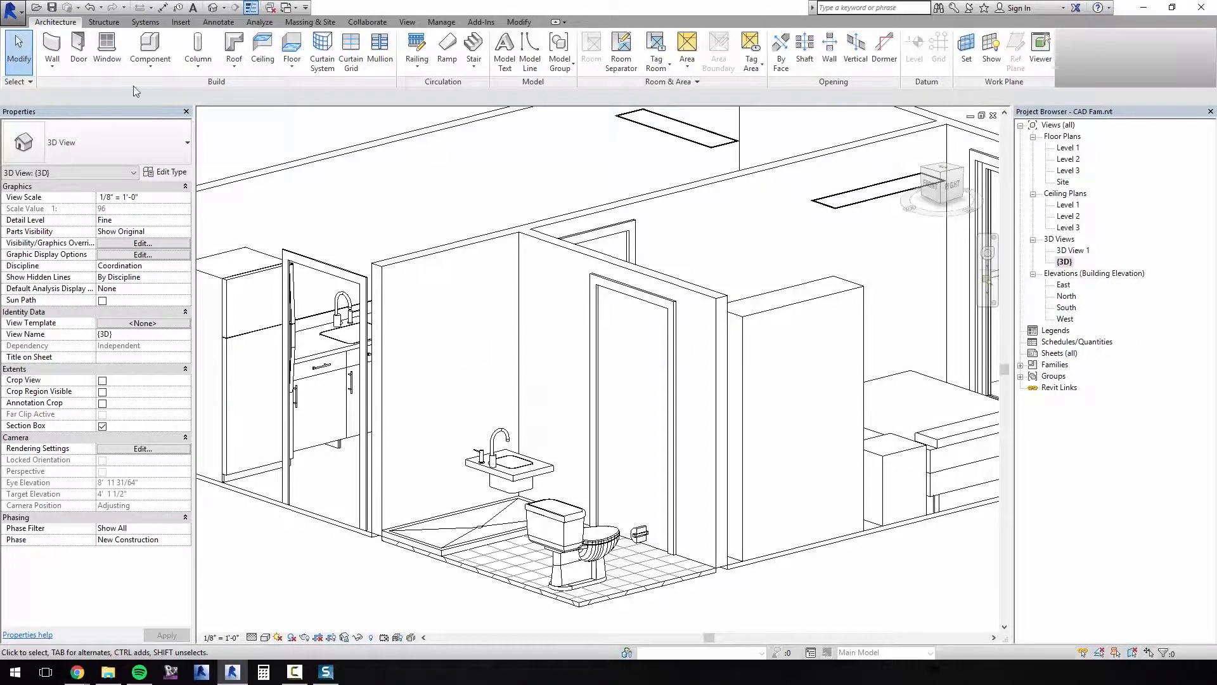
left_click(23, 21)
mouse_move(64, 57)
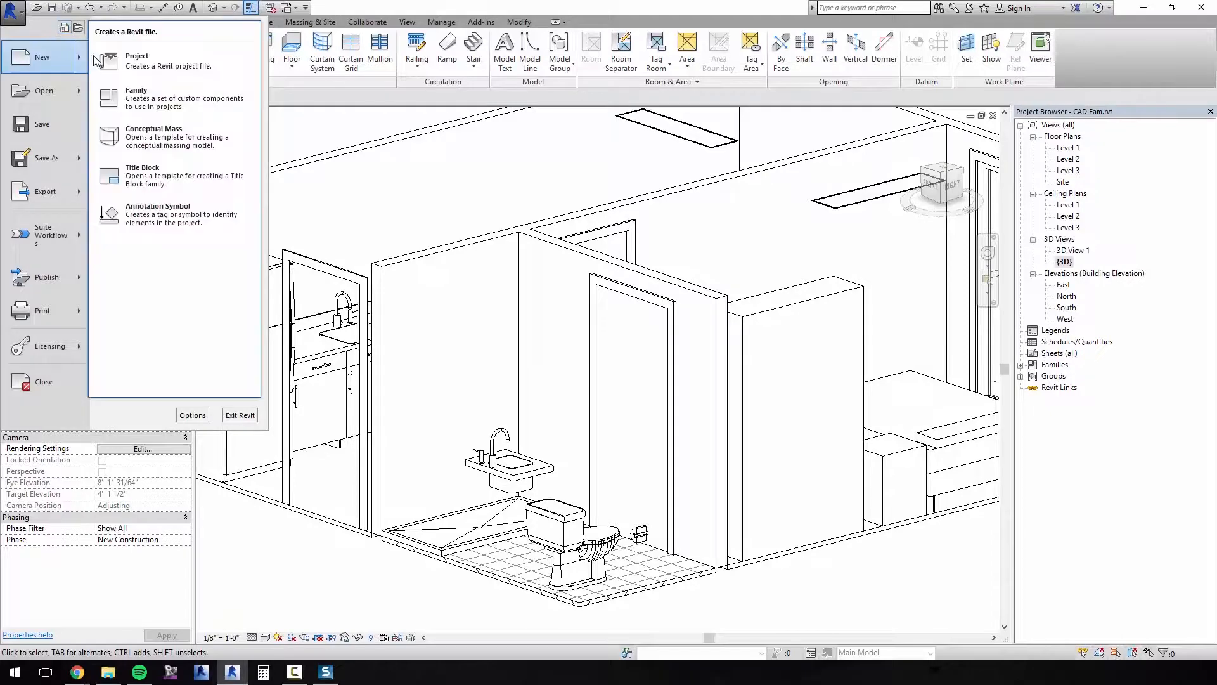
left_click(152, 98)
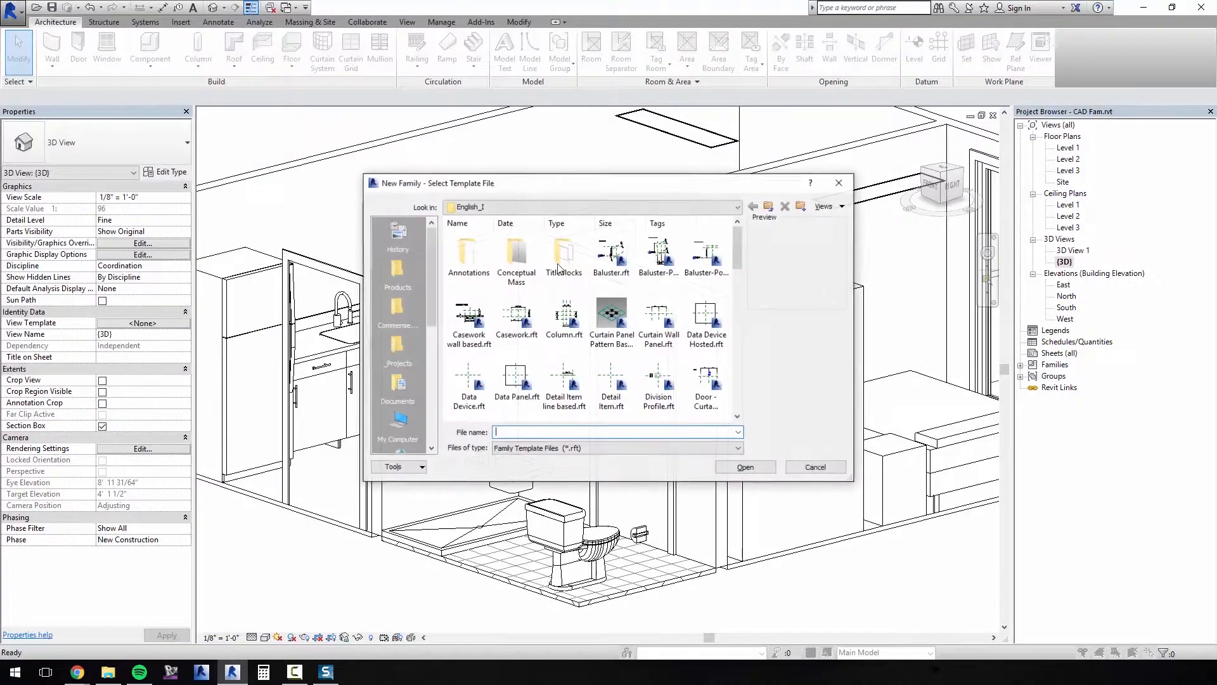
left_click_drag(739, 248, 739, 302)
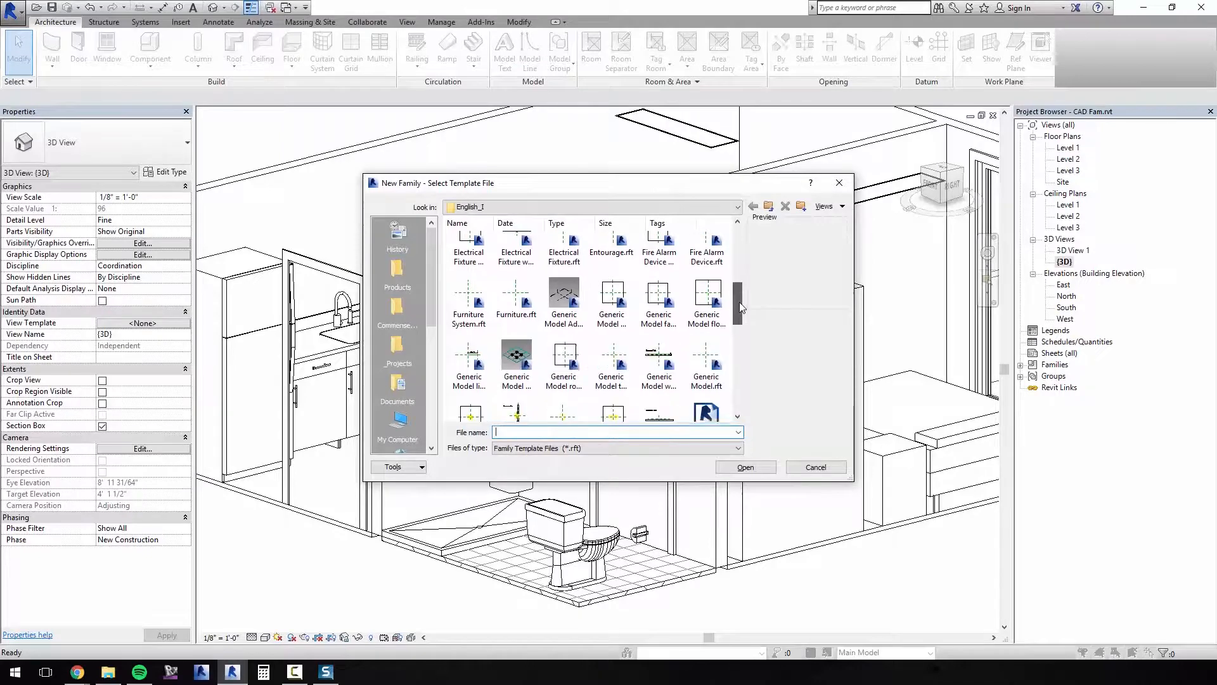
double_click(659, 298)
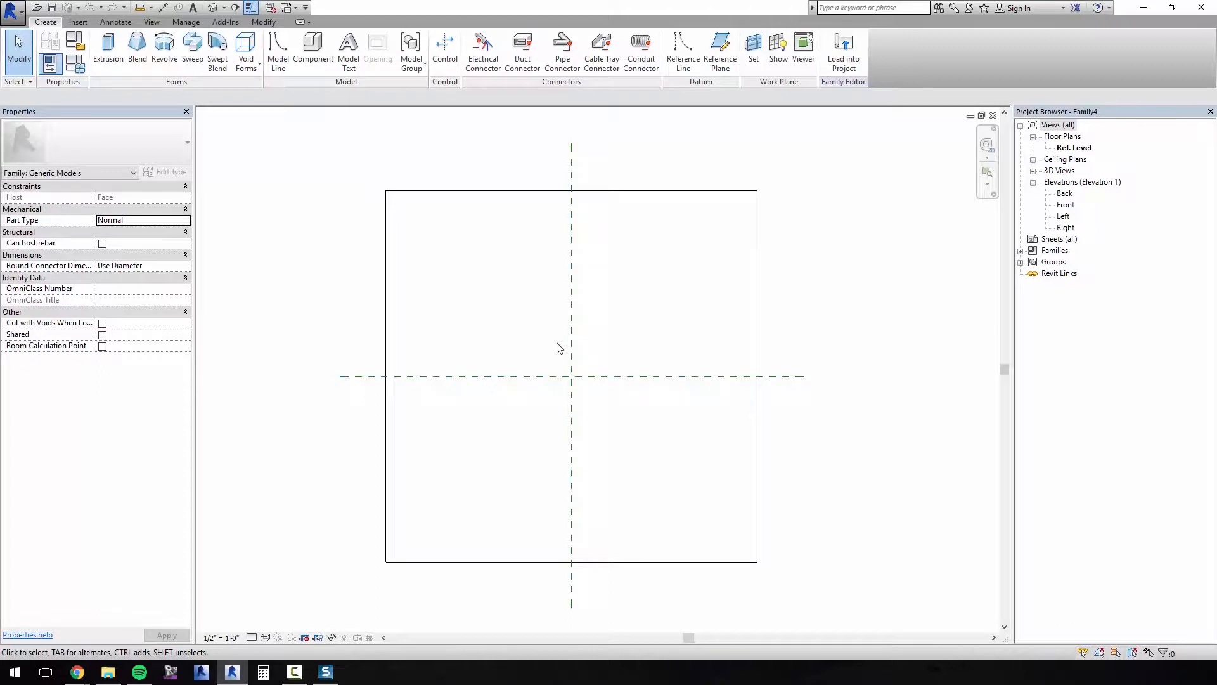
Save the family as Kohler Shower head and set its category to Plumbing Fixtures
left_click(52, 7)
left_click(77, 44)
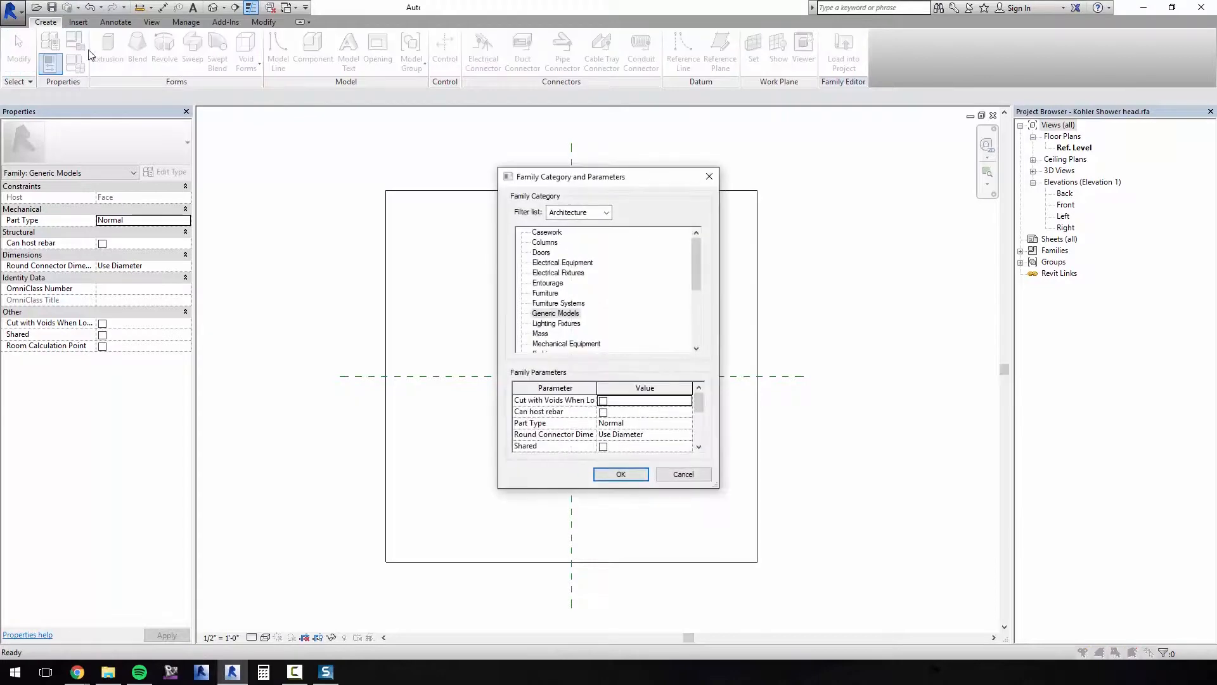
left_click_drag(694, 271, 693, 298)
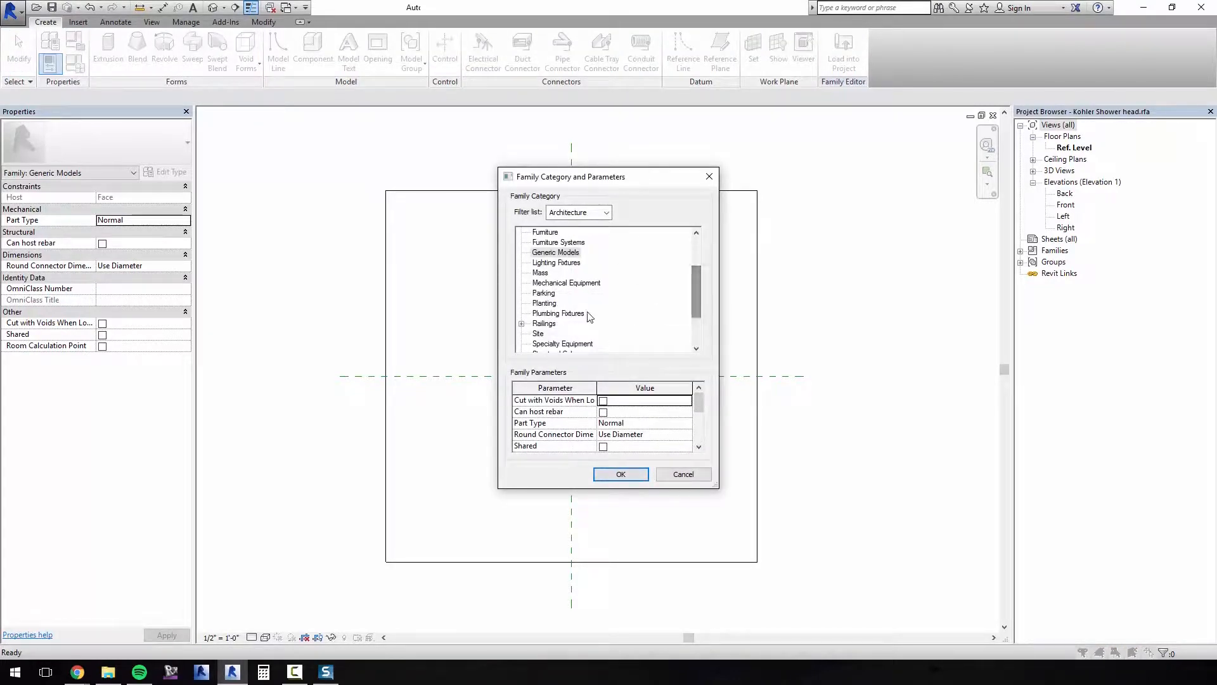
left_click(558, 313)
left_click(625, 475)
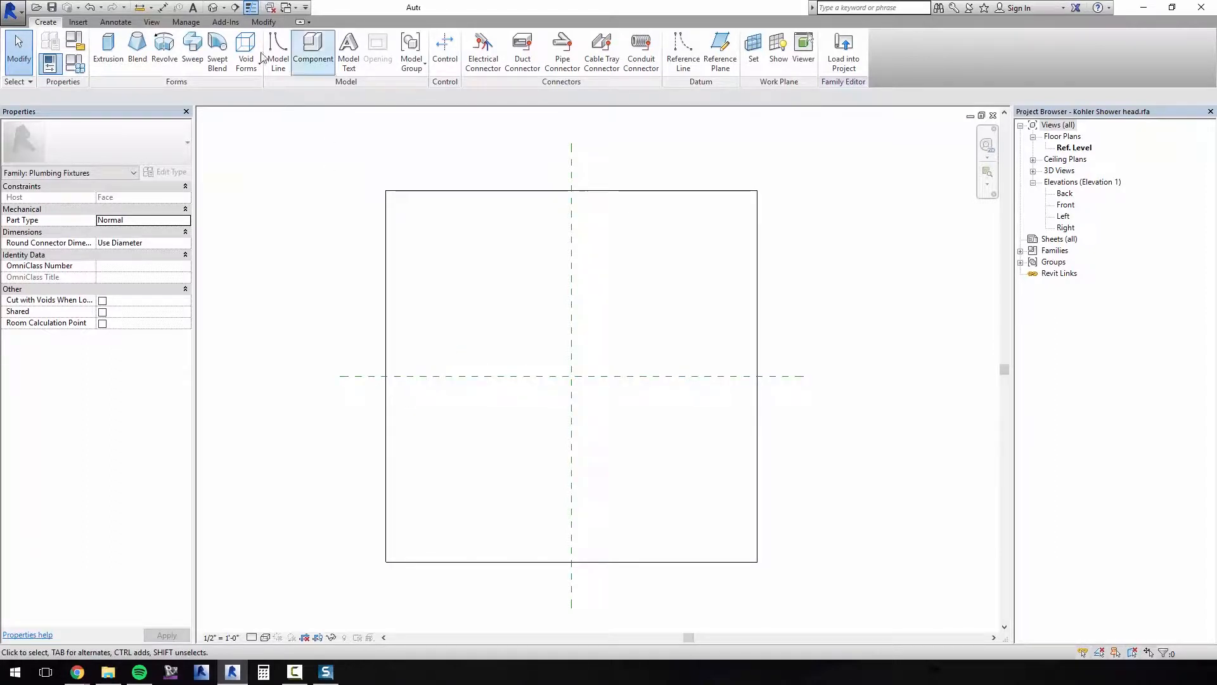
Import the CAD file kohler.dwg into the Ref. Level plan of the family
left_click(79, 22)
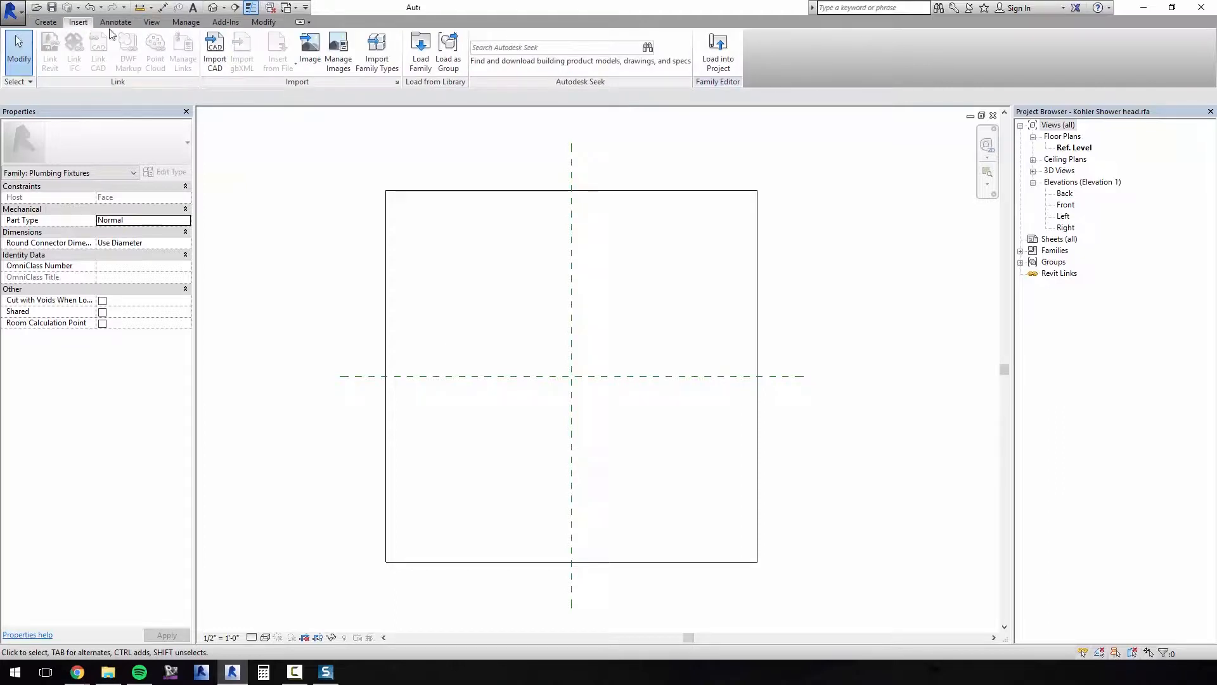
left_click(218, 66)
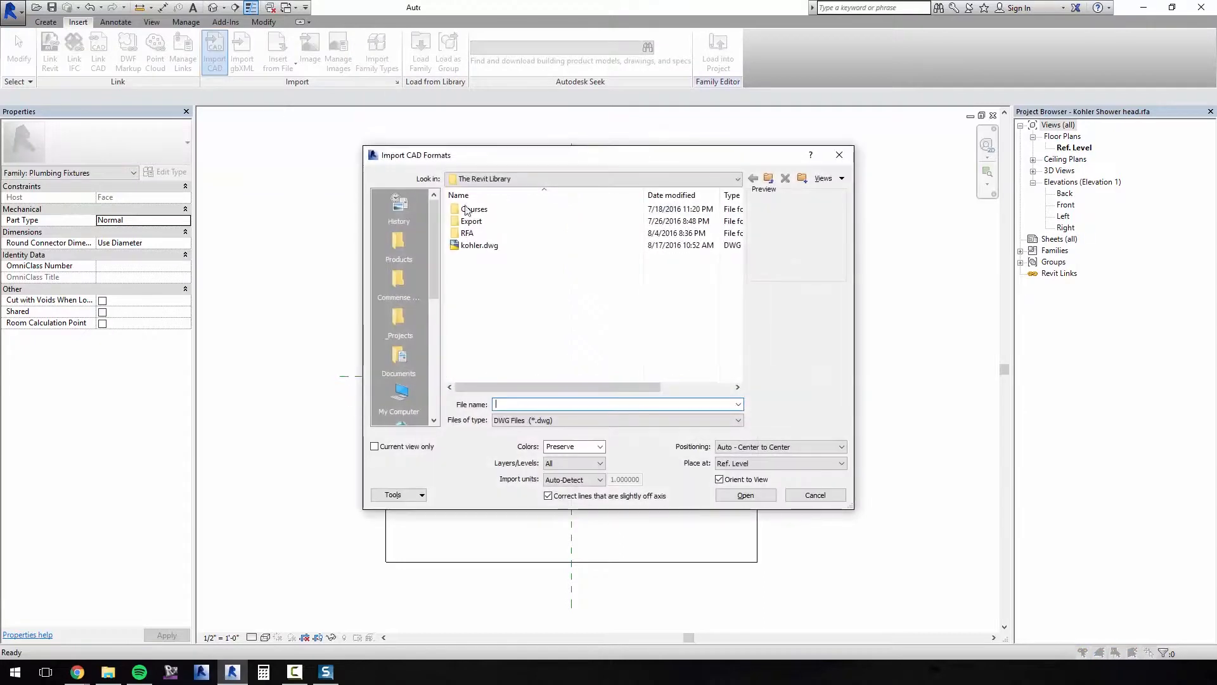
double_click(482, 245)
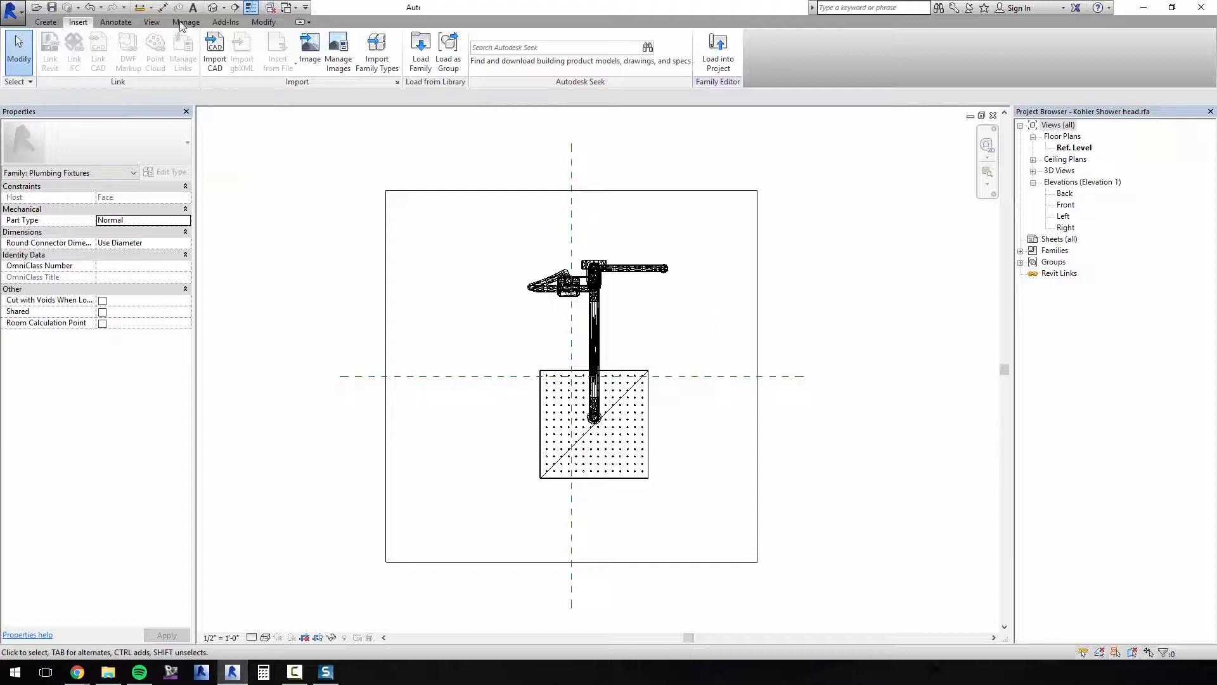
Place an aligned dimension across the full width of the imported square showerhead, just below it
left_click(163, 7)
scroll(646, 387, "up", 4)
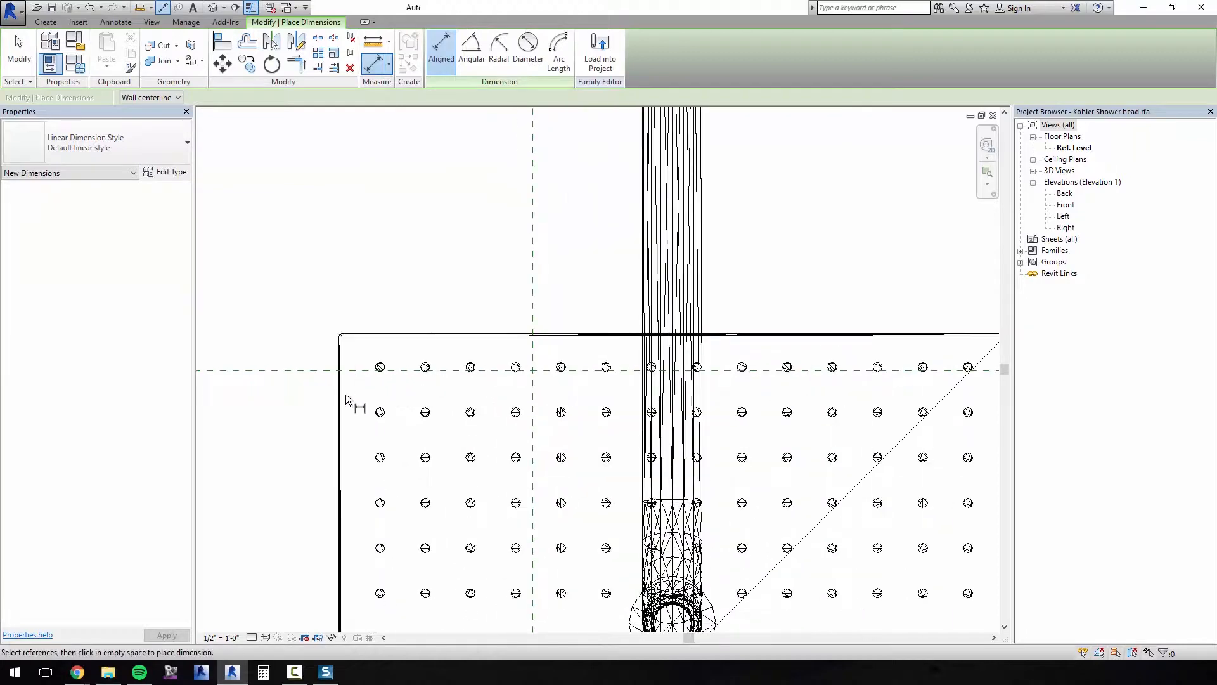
scroll(516, 381, "down", 3)
scroll(747, 388, "up", 6)
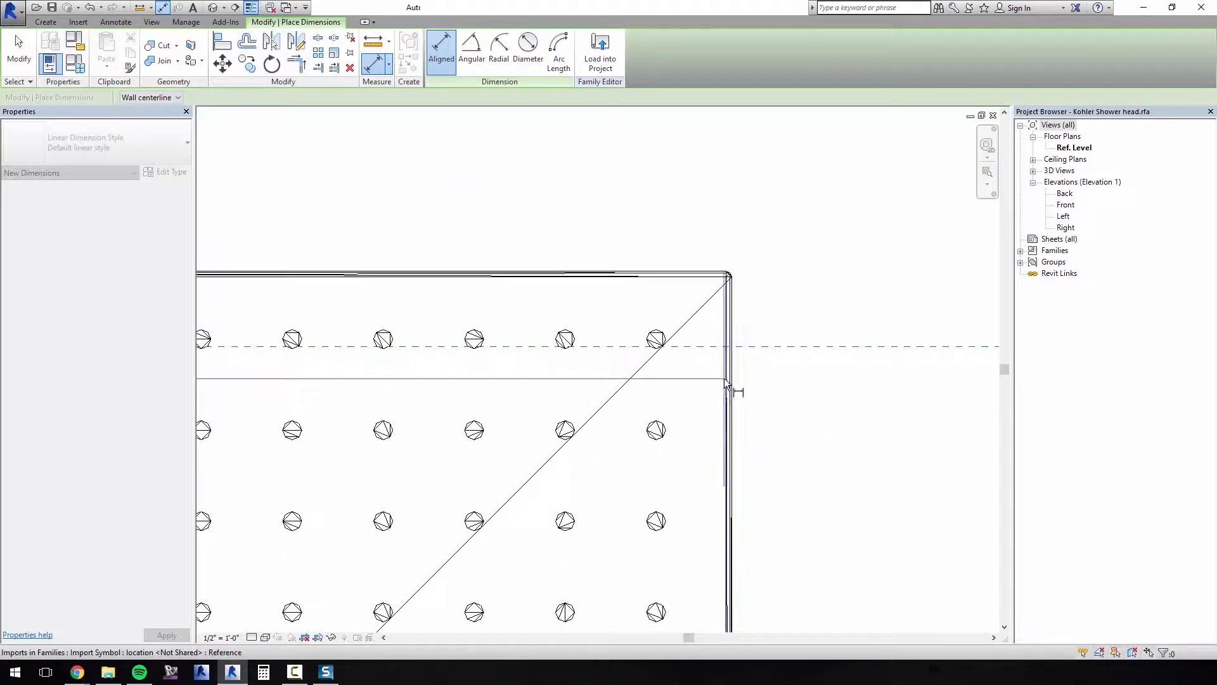
left_click(724, 379)
scroll(720, 365, "down", 8)
middle_click_drag(657, 487, 653, 317)
scroll(653, 317, "down", 2)
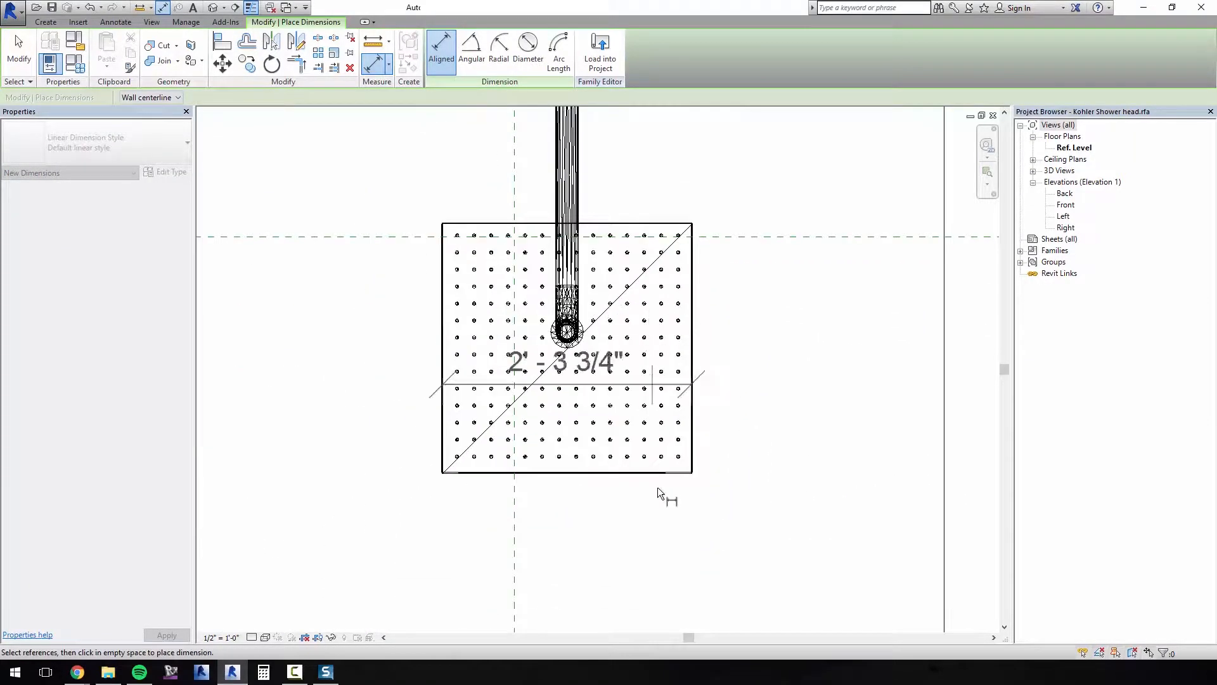
left_click(644, 527)
key("Escape")
key("Escape")
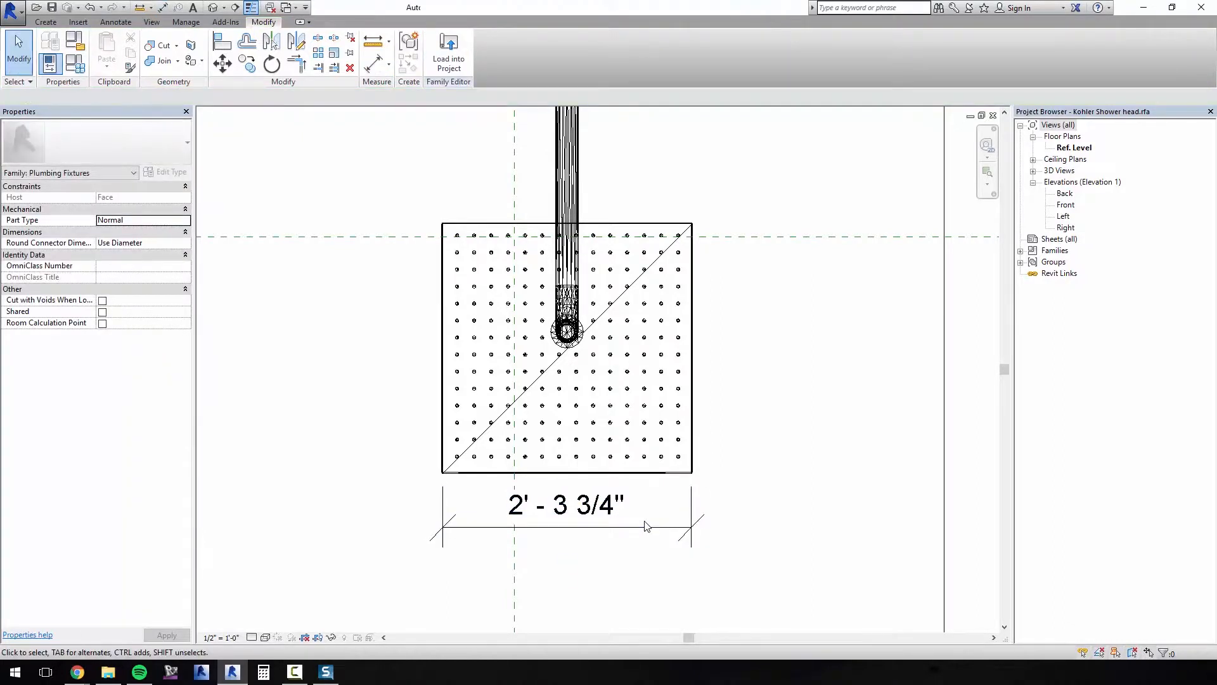
scroll(644, 525, "down", 3)
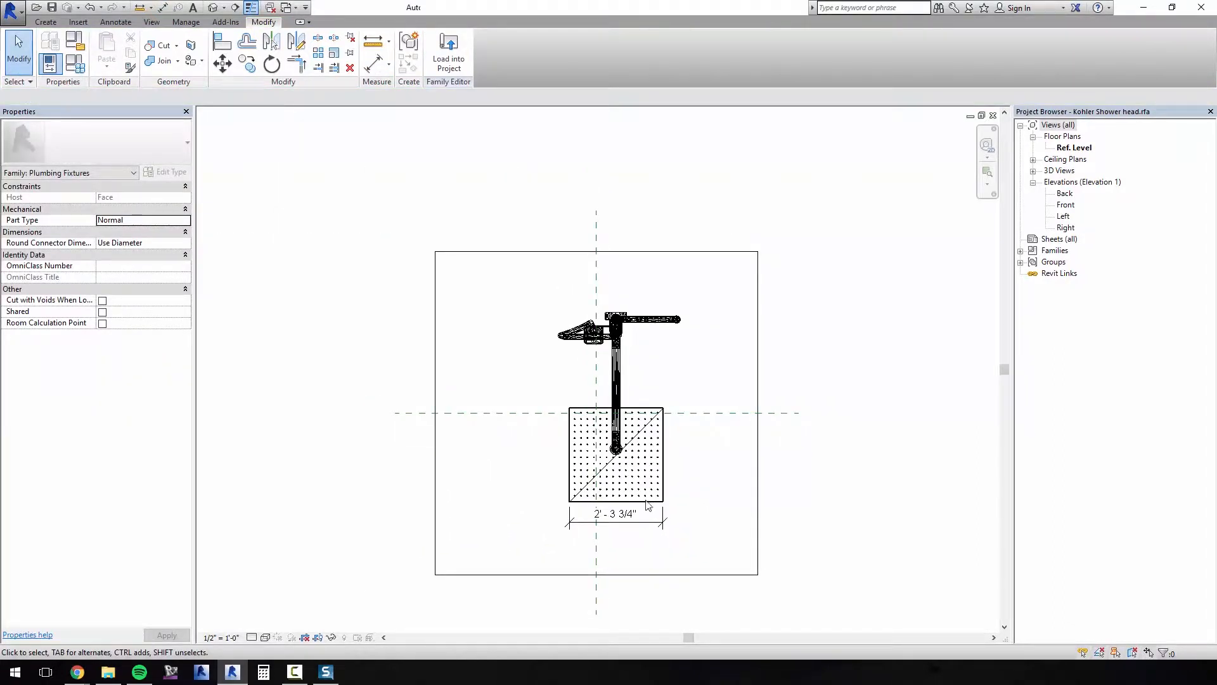
Switch to the browser and check the showerhead's size in the 29-11716D.pdf technical sheet
left_click(1143, 7)
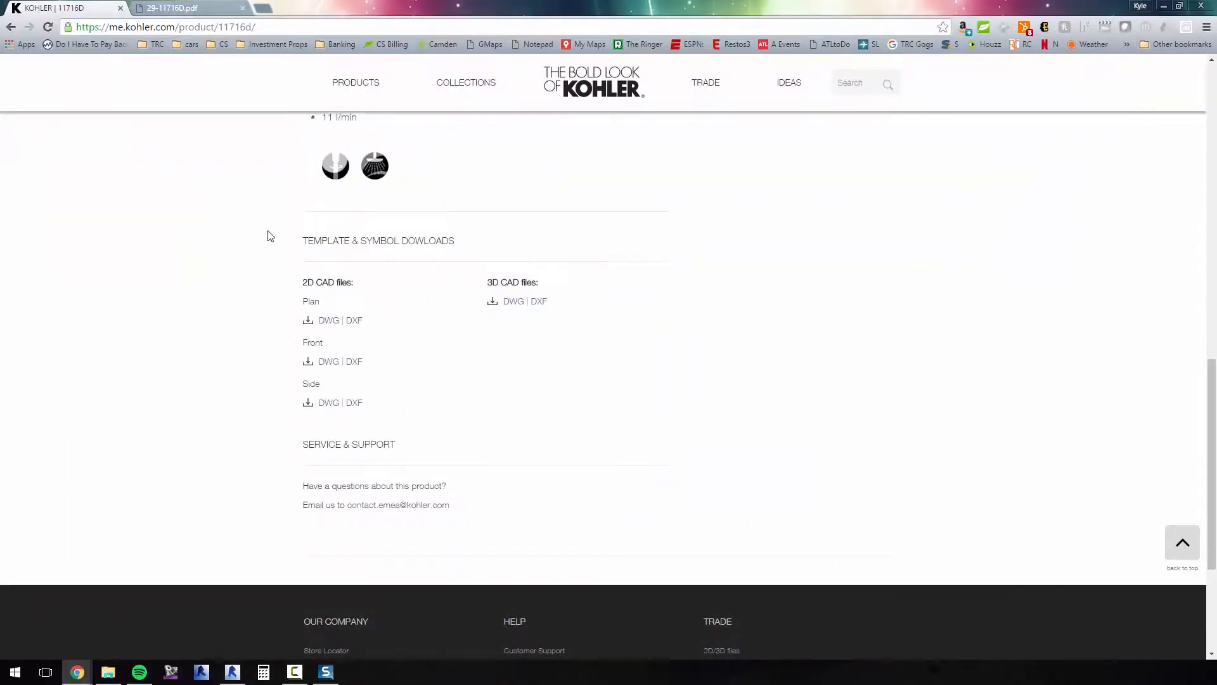
scroll(306, 298, "up", 5)
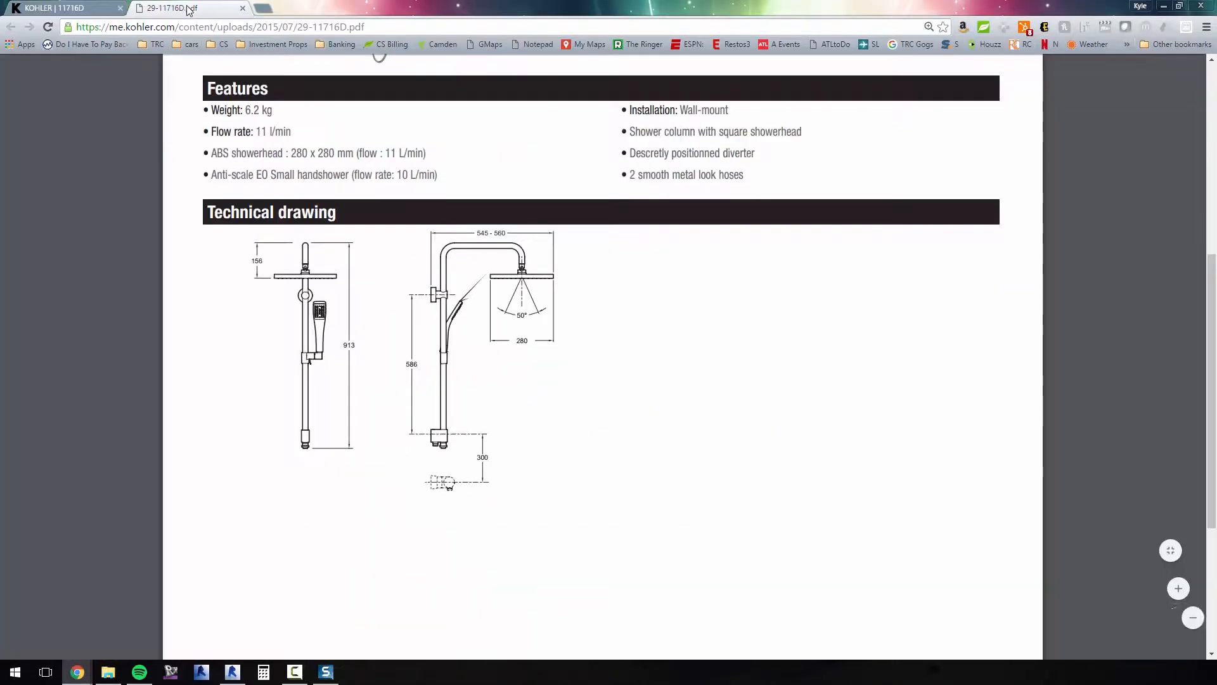
left_click(184, 8)
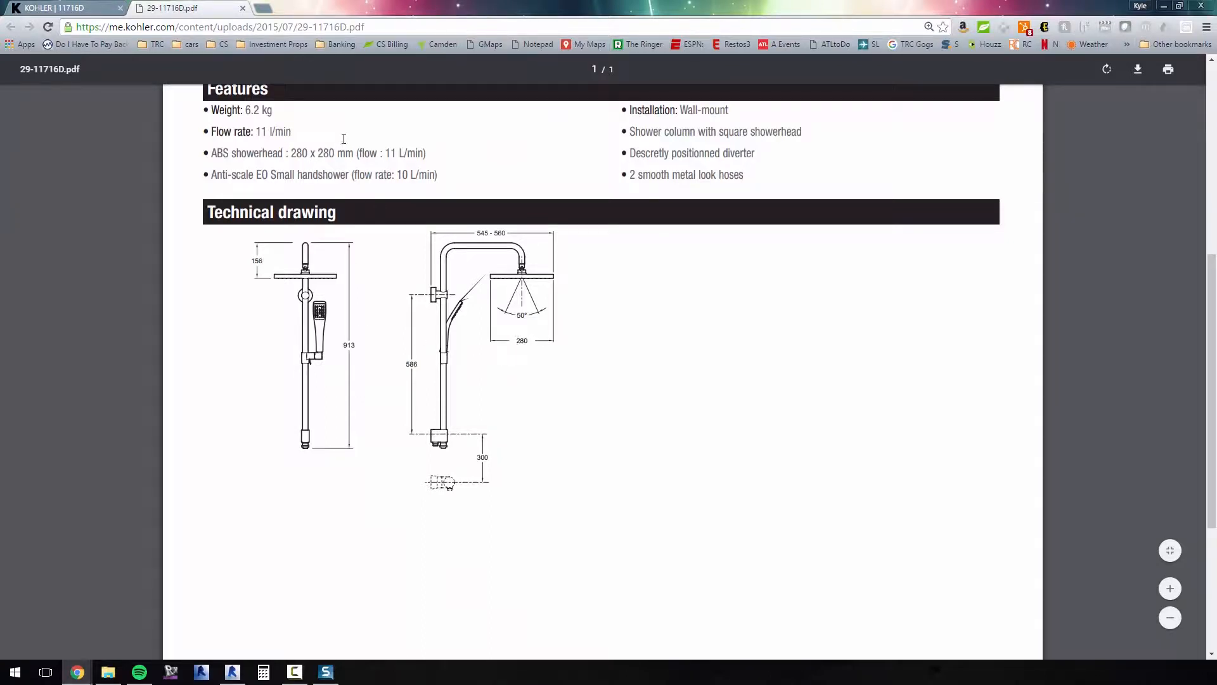
Switch back to Revit and graphically scale the imported kohler.dwg from the showerhead's corner so its width is 11 inches
left_click(232, 672)
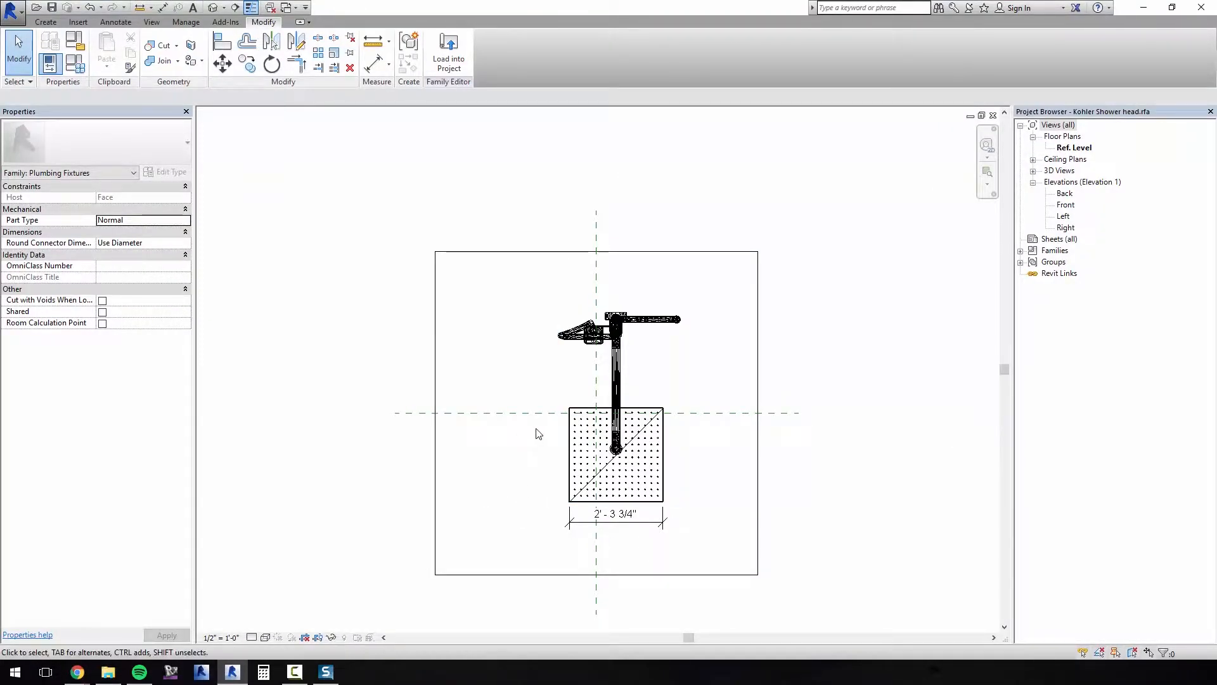
left_click(619, 368)
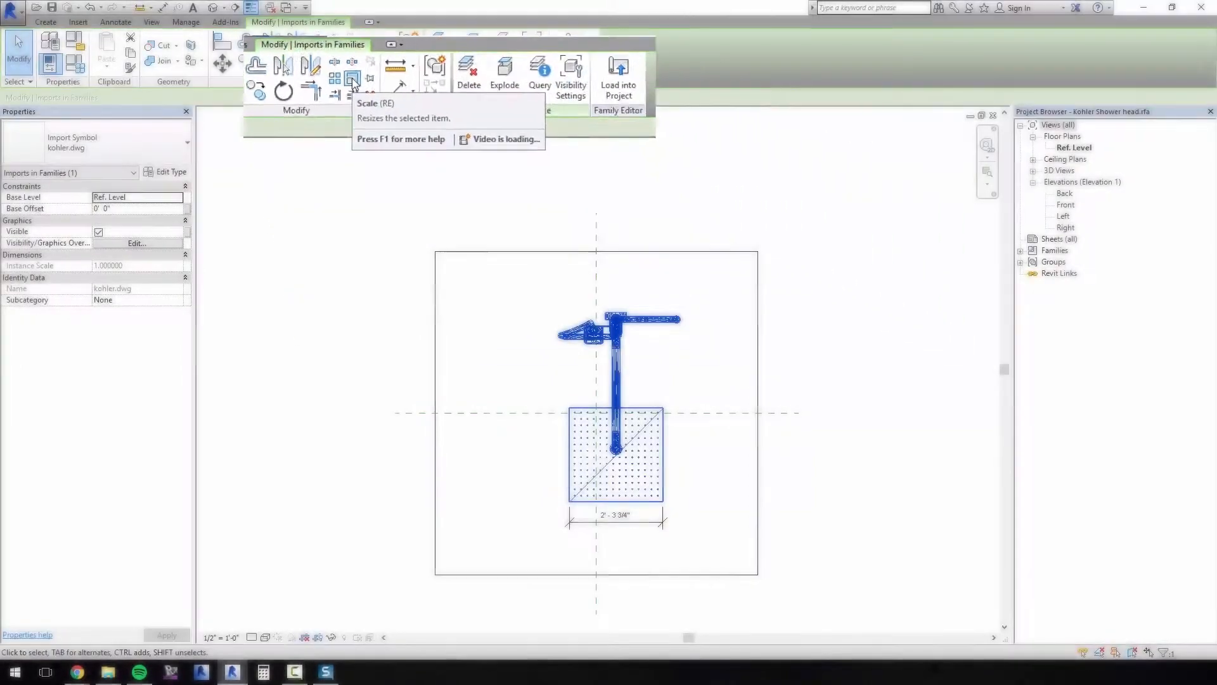
left_click(334, 53)
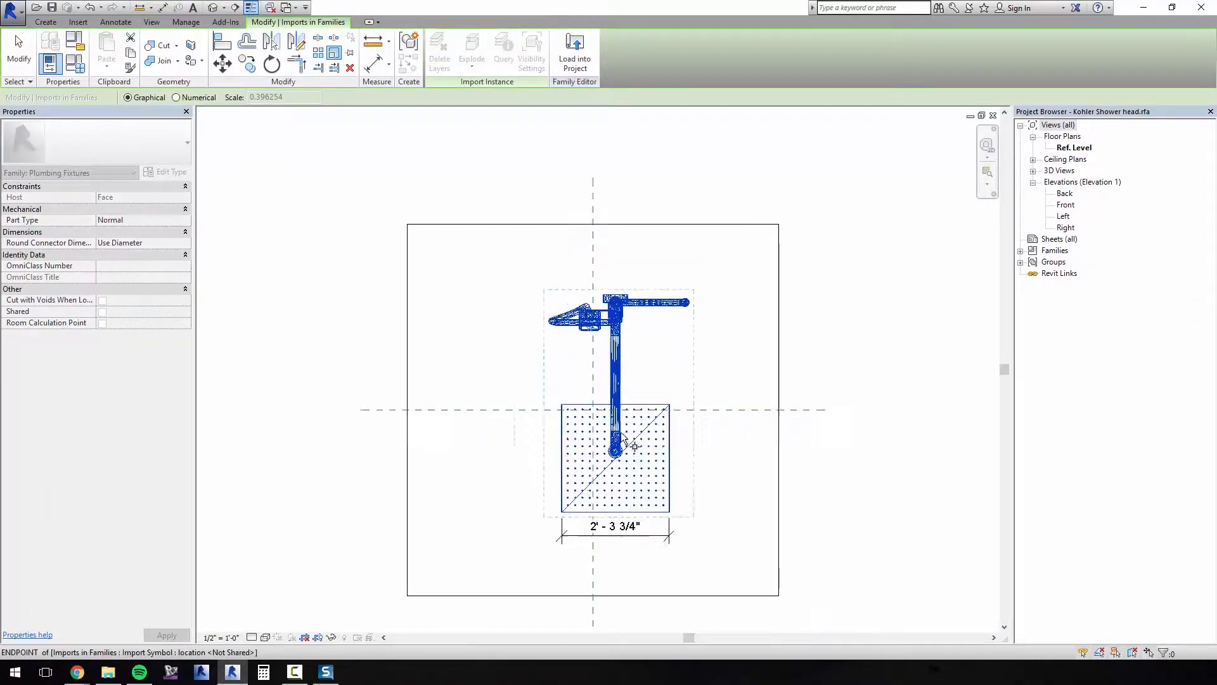
scroll(599, 424, "up", 8)
left_click(376, 296)
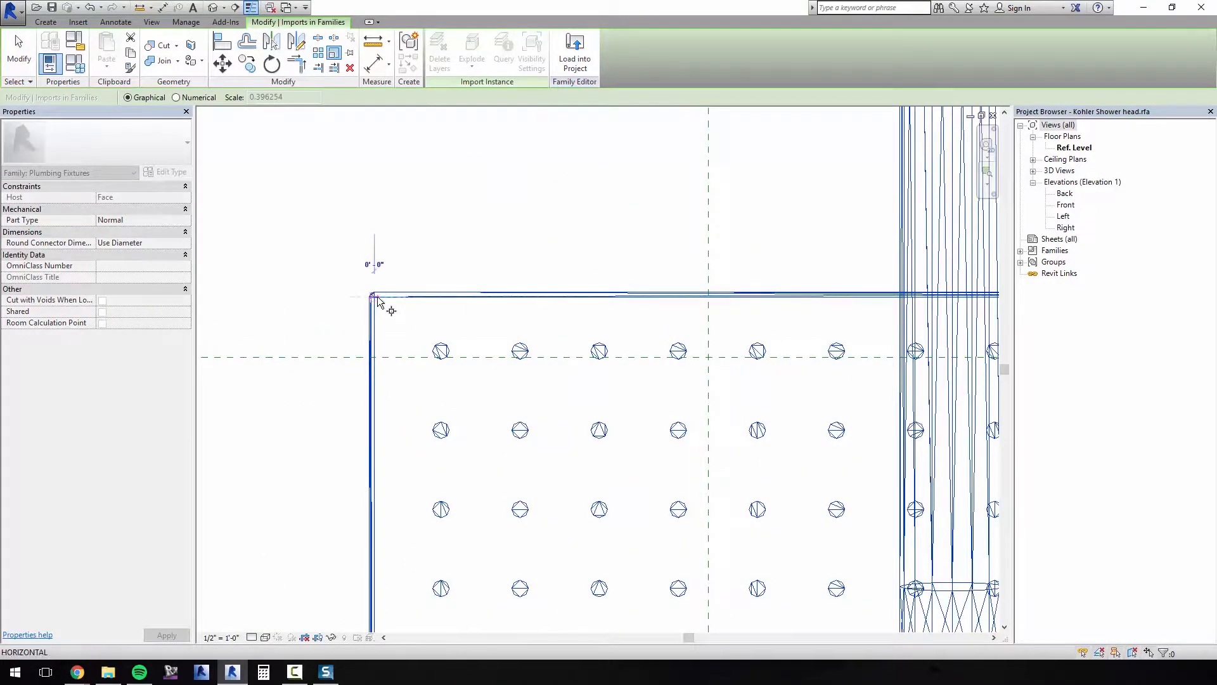
scroll(769, 272, "down", 4)
scroll(674, 272, "up", 4)
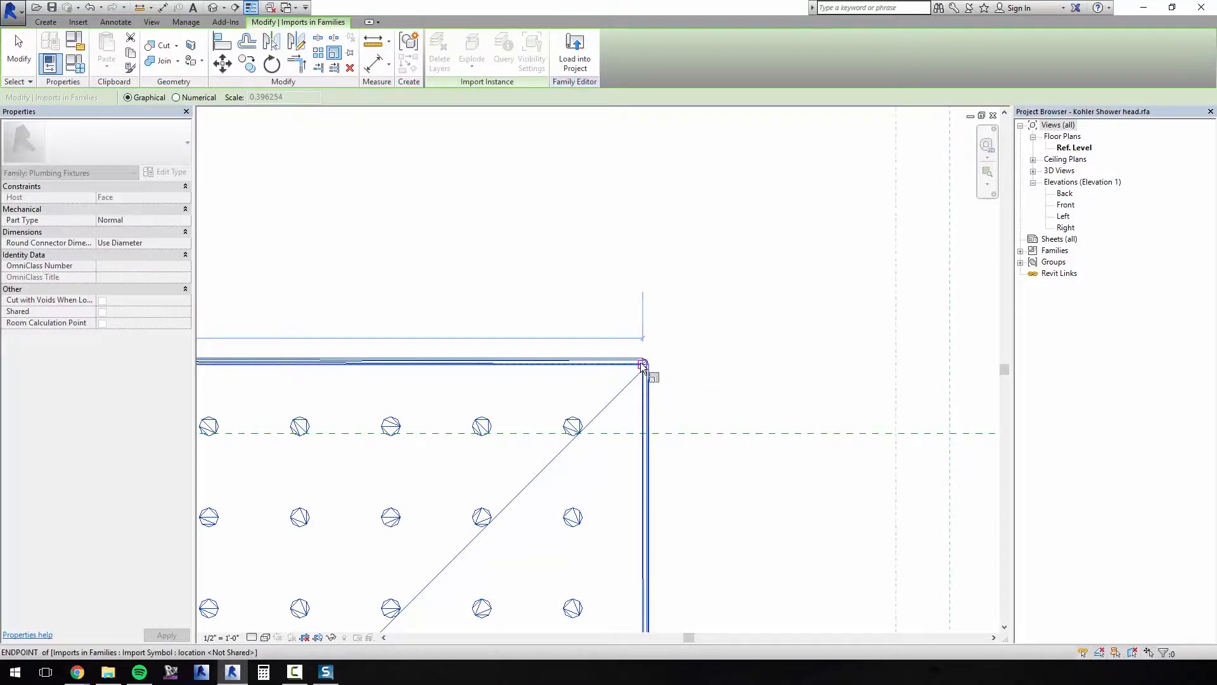
left_click(643, 365)
scroll(639, 365, "down", 2)
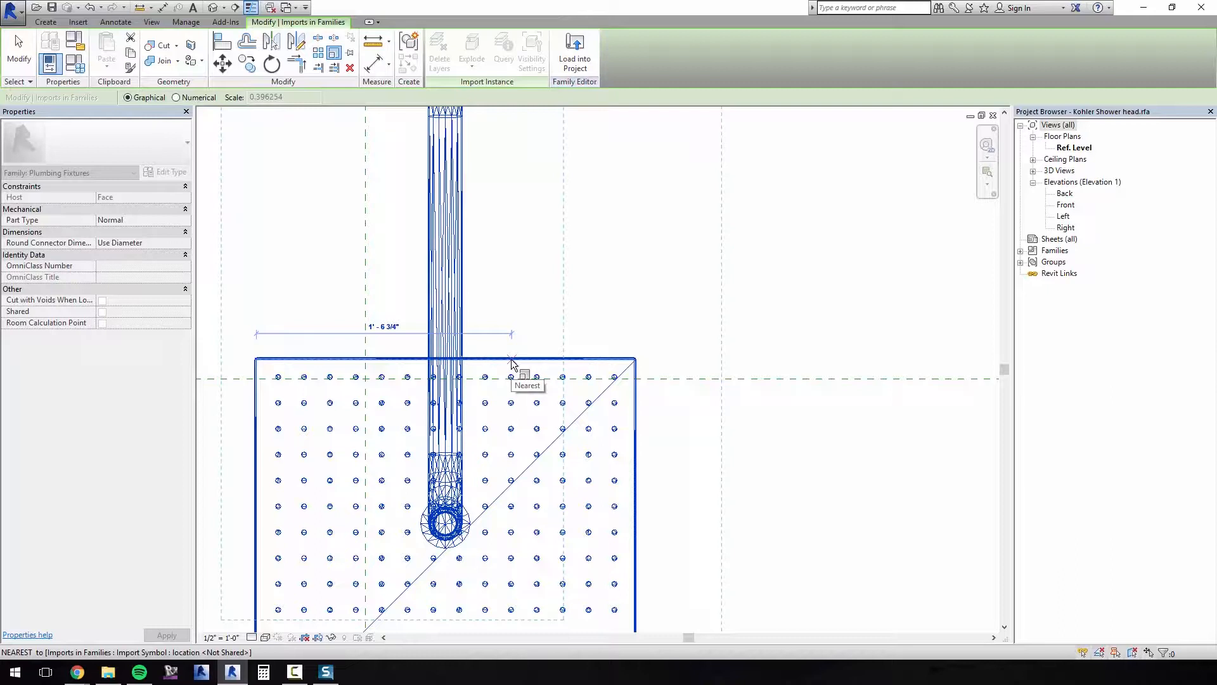
type("11")
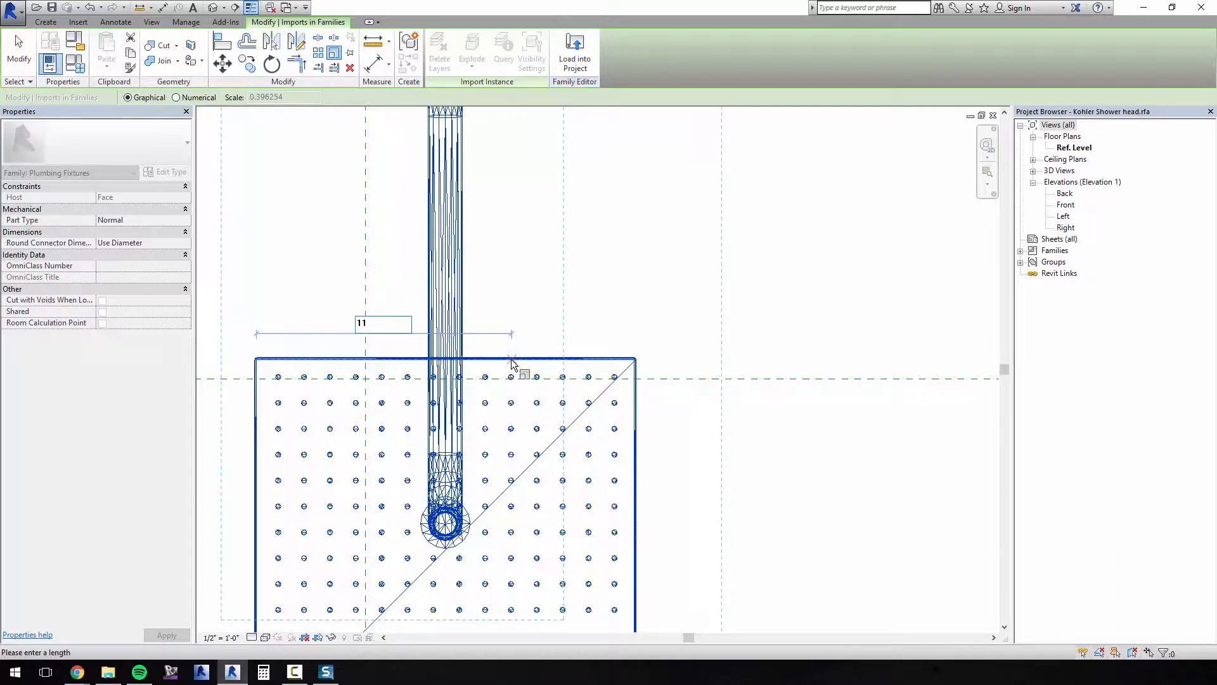
key("Return")
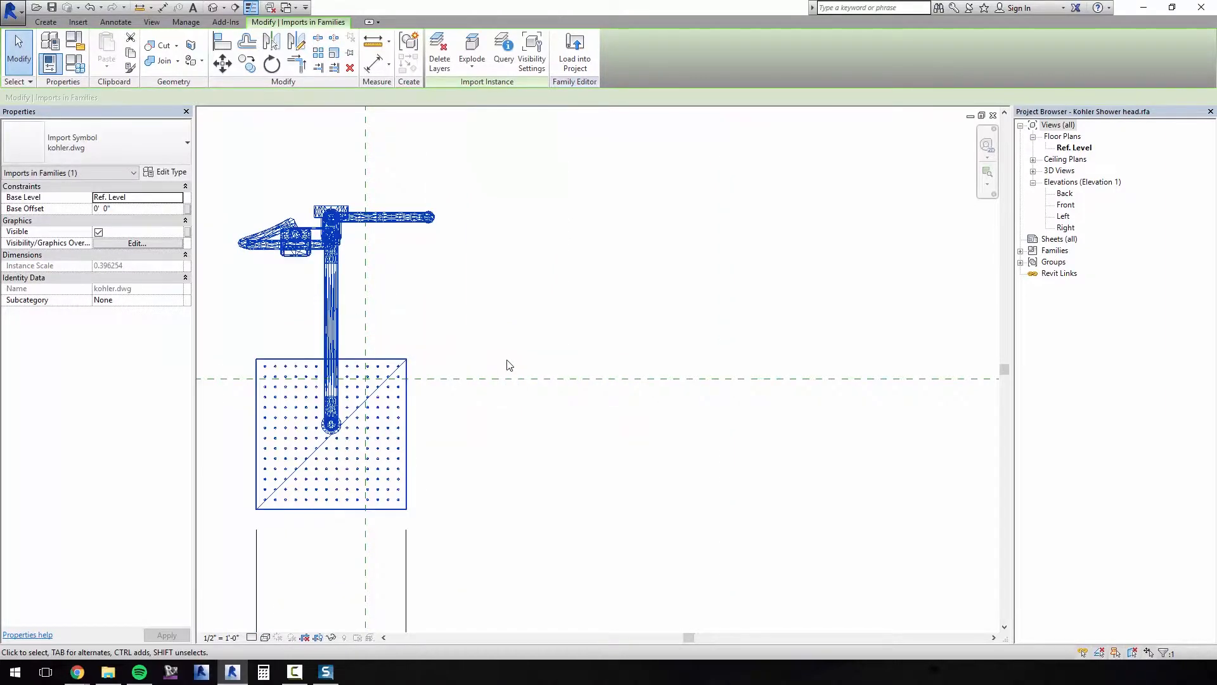
scroll(507, 357, "down", 2)
left_click(517, 324)
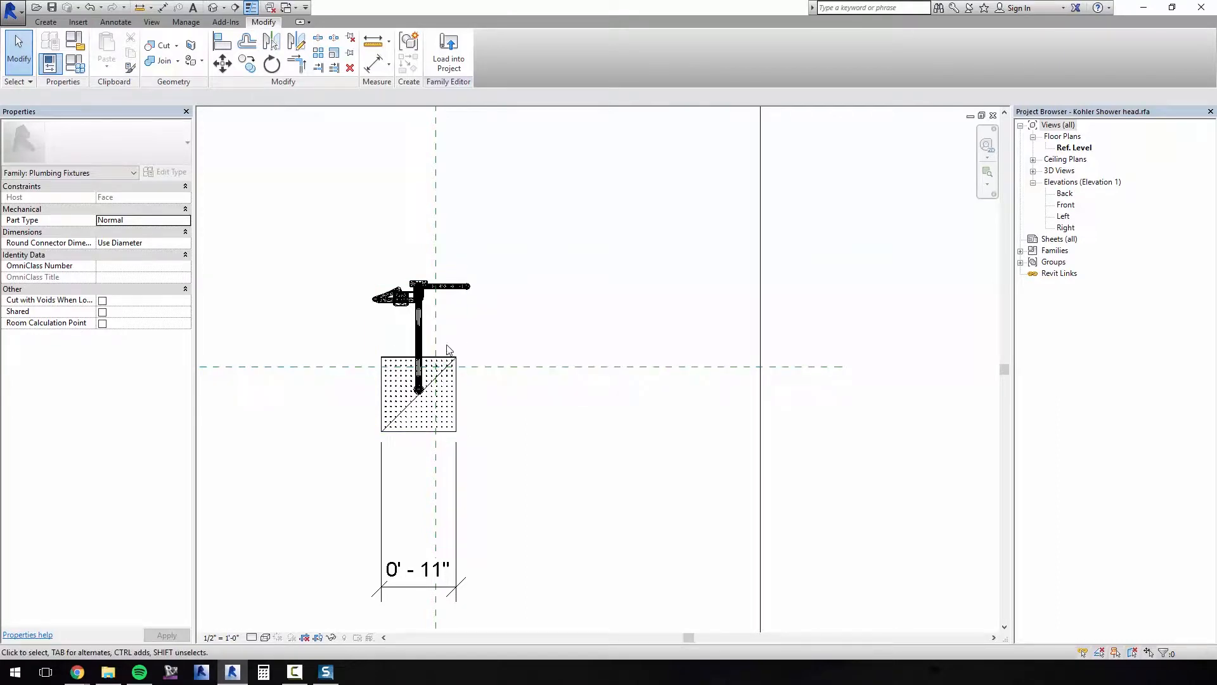
Move the imported kohler.dwg from the midpoint of its wall mount's back edge to the center reference planes' intersection, and check it in 3D
middle_click_drag(503, 331, 666, 374)
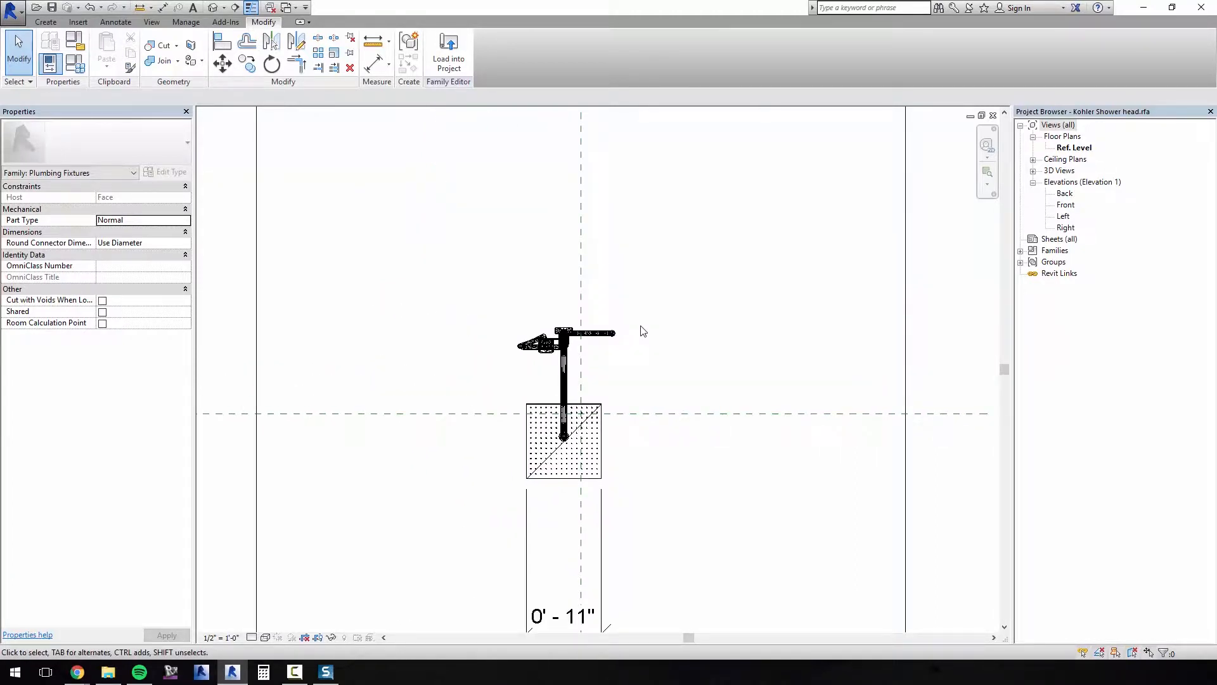
scroll(648, 329, "up", 4)
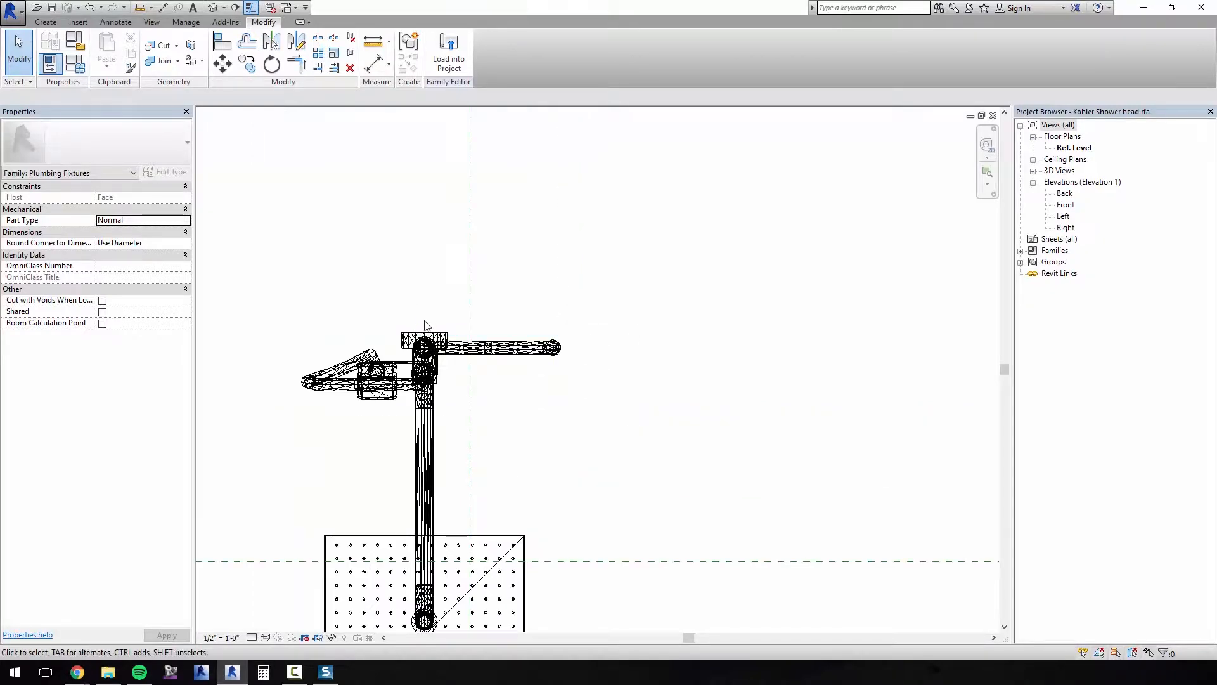
scroll(422, 326, "up", 7)
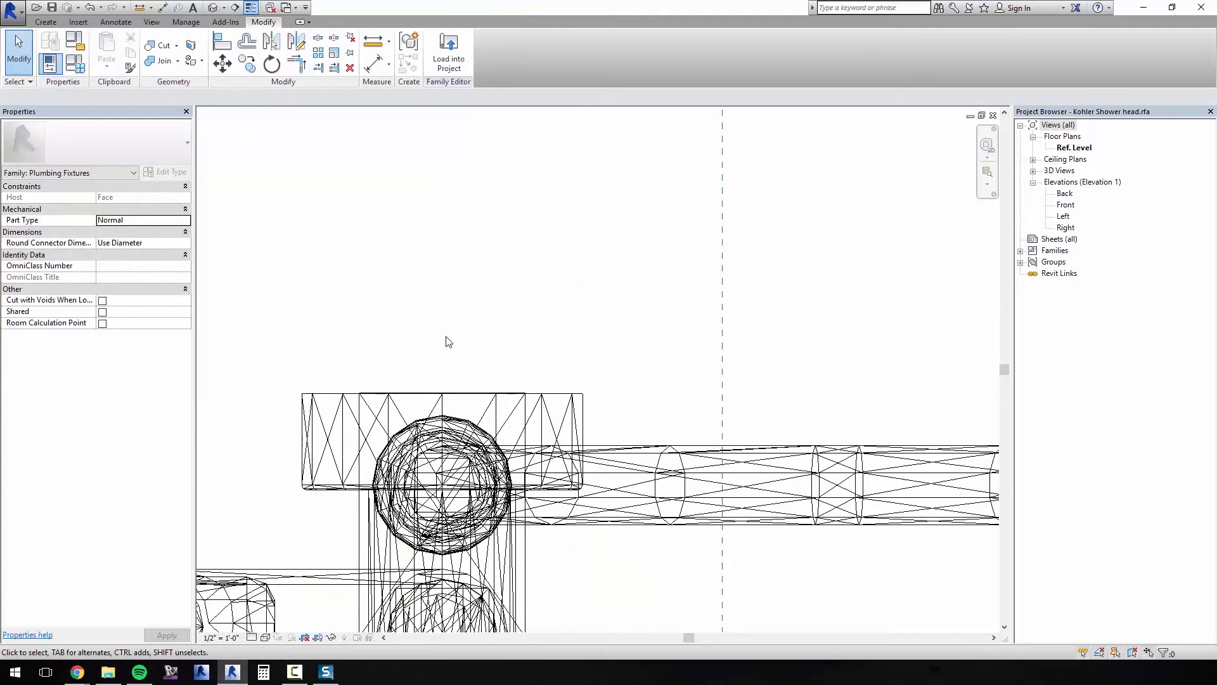
left_click(525, 396)
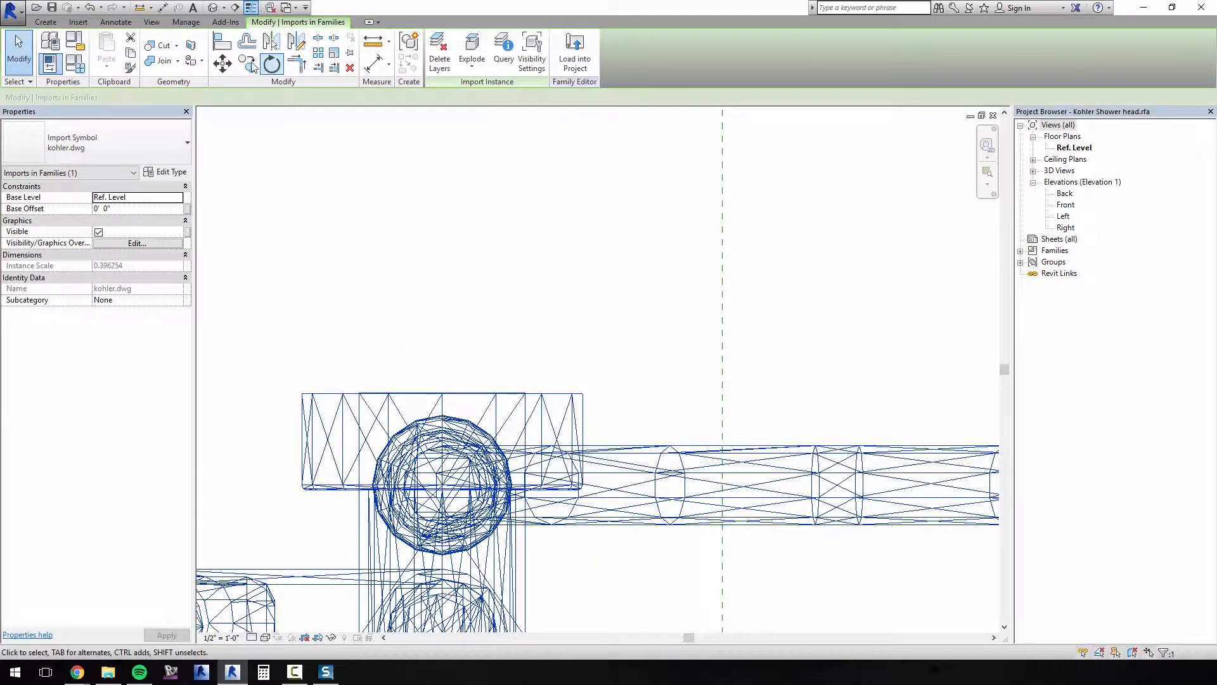
left_click(222, 64)
scroll(440, 390, "up", 4)
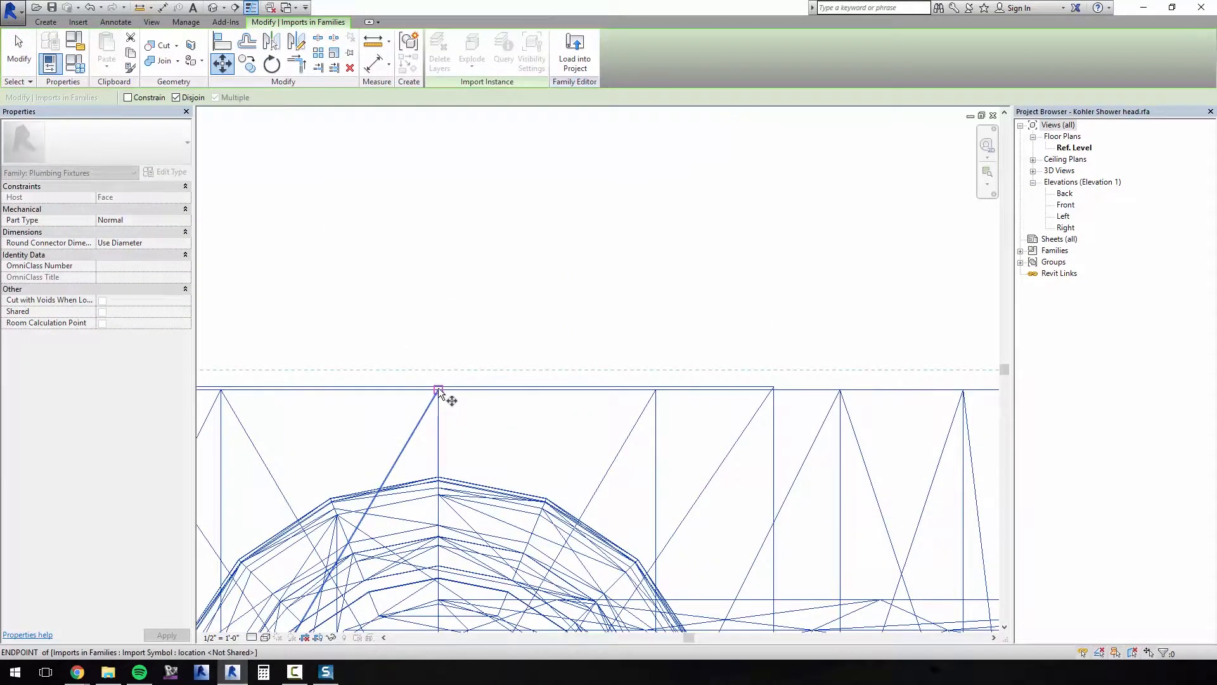
left_click(440, 384)
scroll(458, 298, "down", 8)
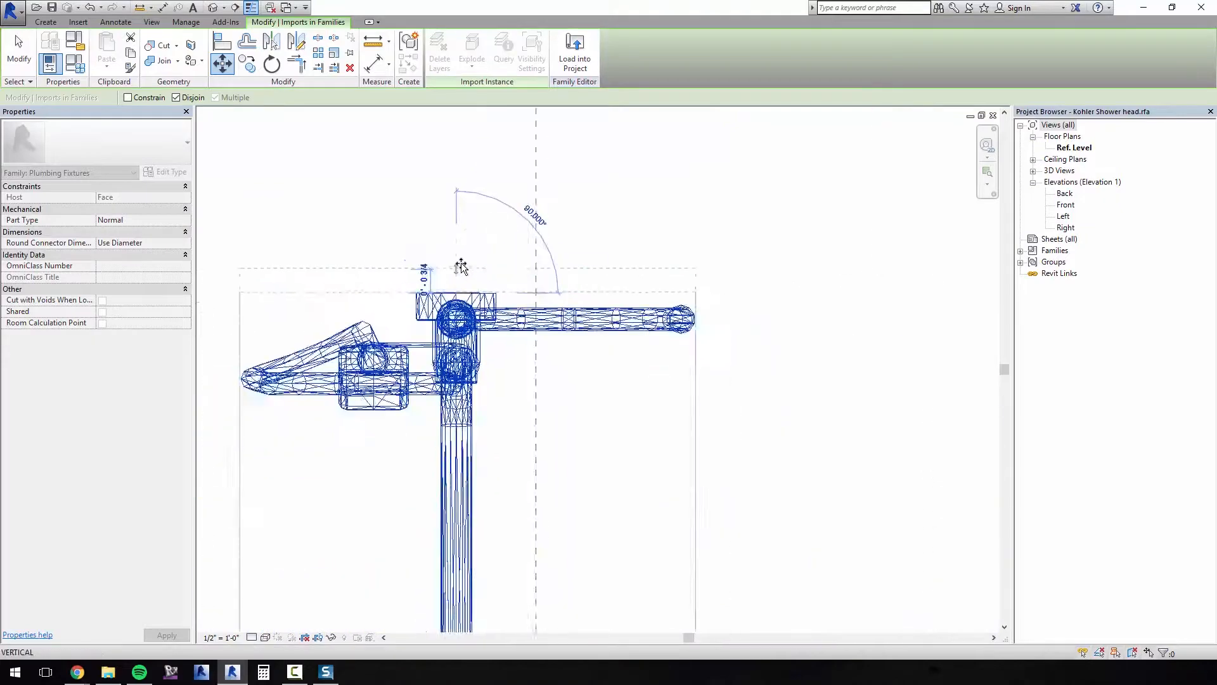
middle_click_drag(533, 286, 519, 131)
middle_click_drag(558, 443, 544, 280)
scroll(500, 298, "up", 8)
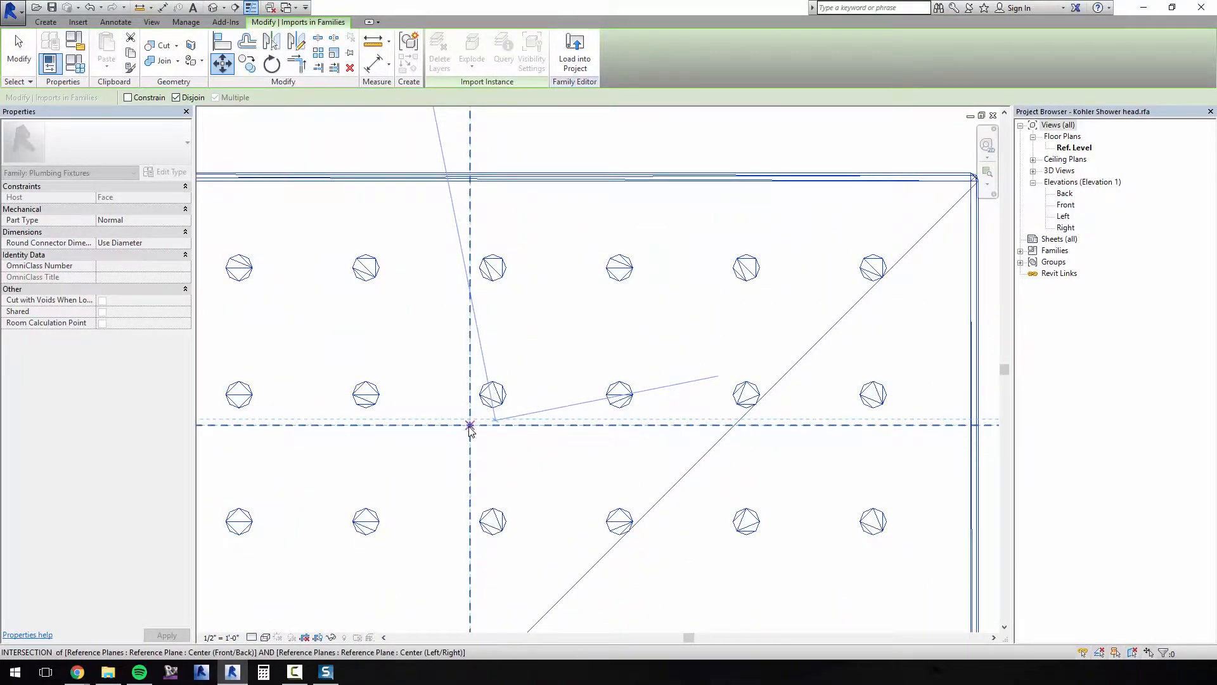
left_click(469, 424)
left_click(655, 378)
scroll(558, 280, "down", 6)
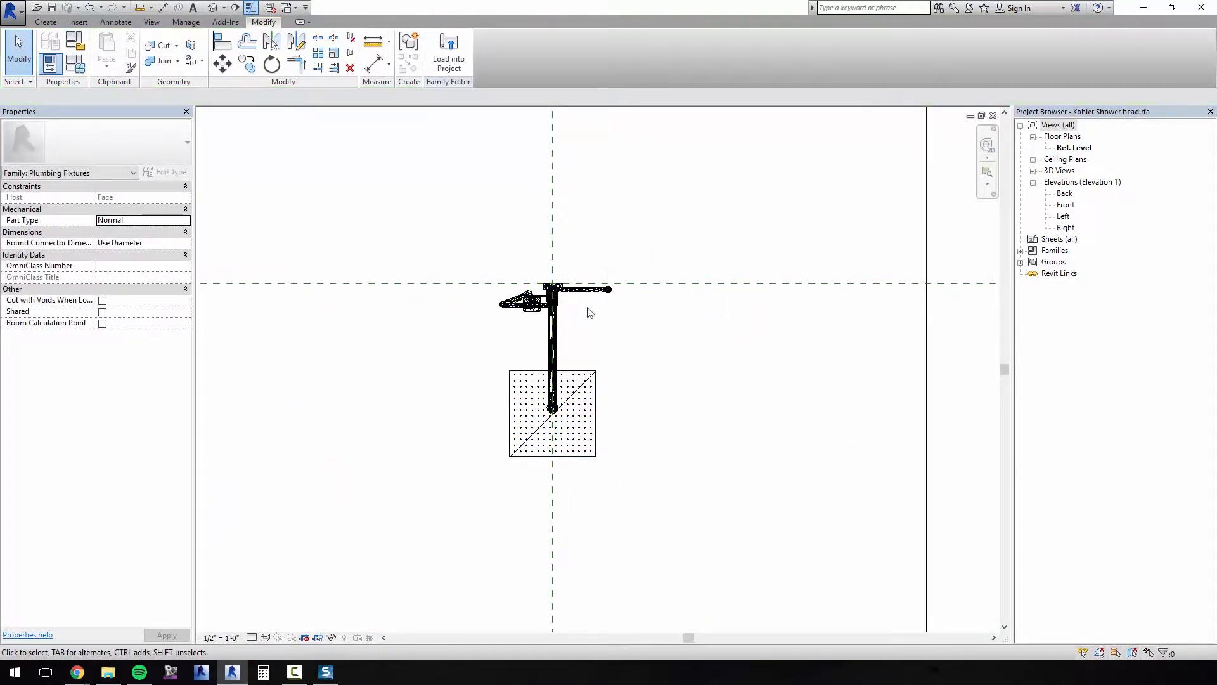
left_click(213, 7)
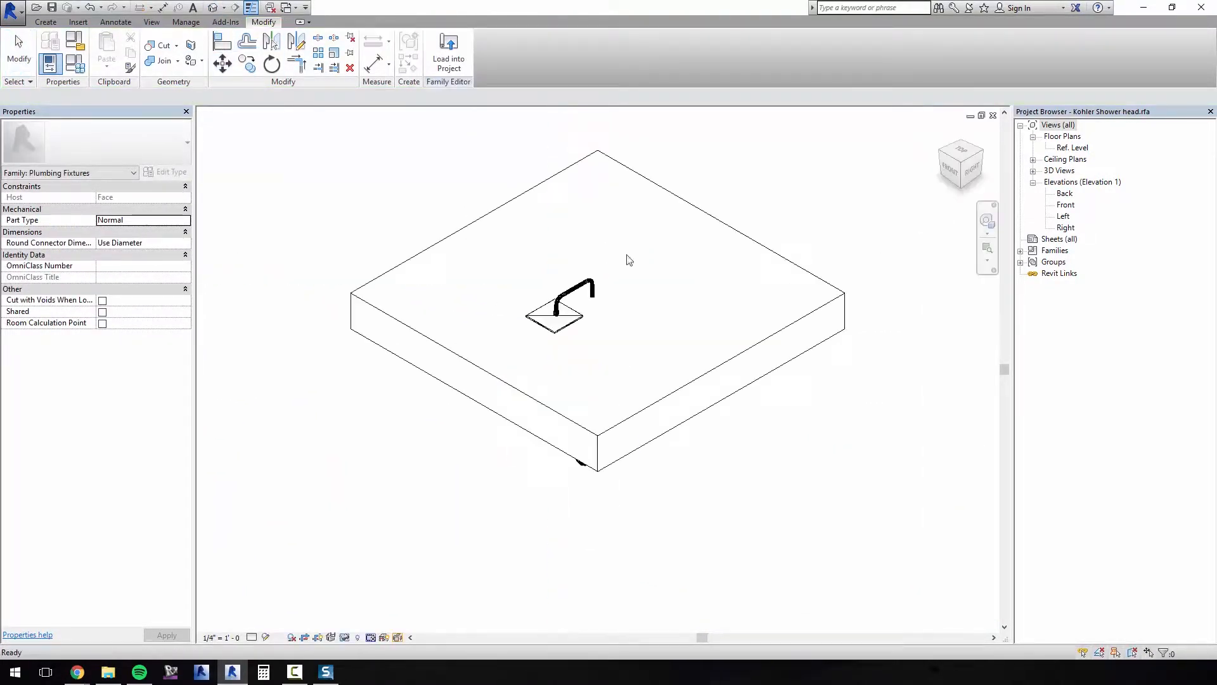
middle_click_drag(650, 234, 565, 321)
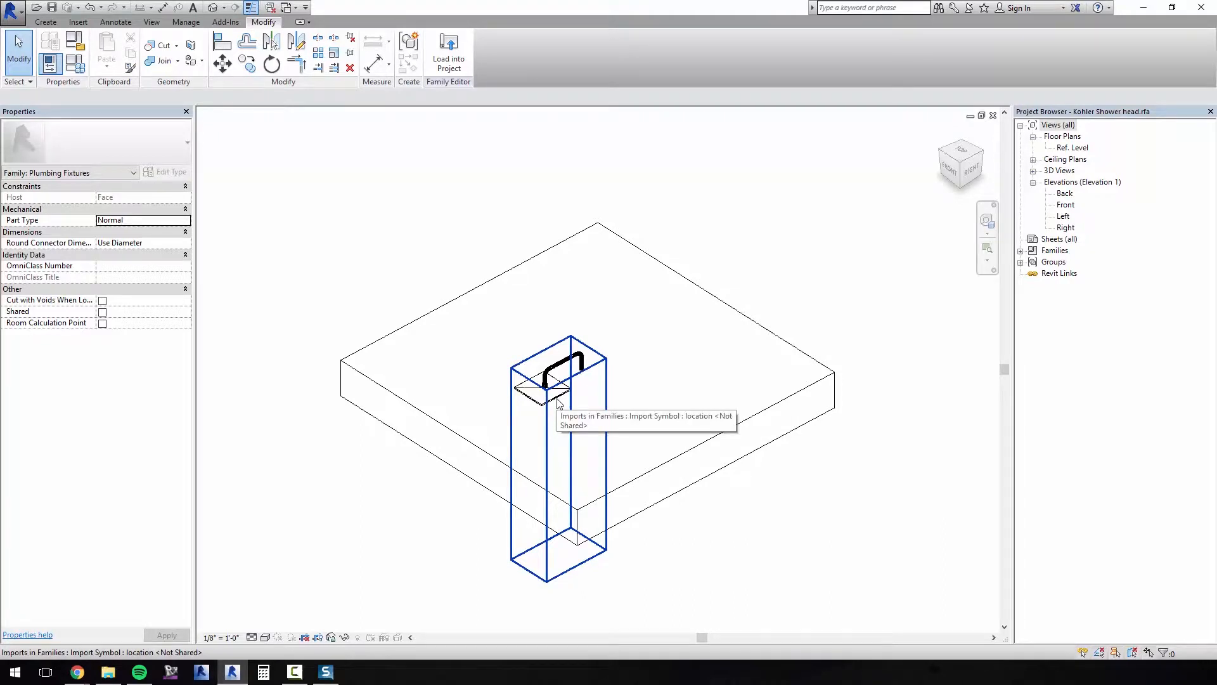
In the Front elevation, draw a horizontal reference plane about 5' 9" above the Ref. Level, spanning the shower's center plane
double_click(1066, 204)
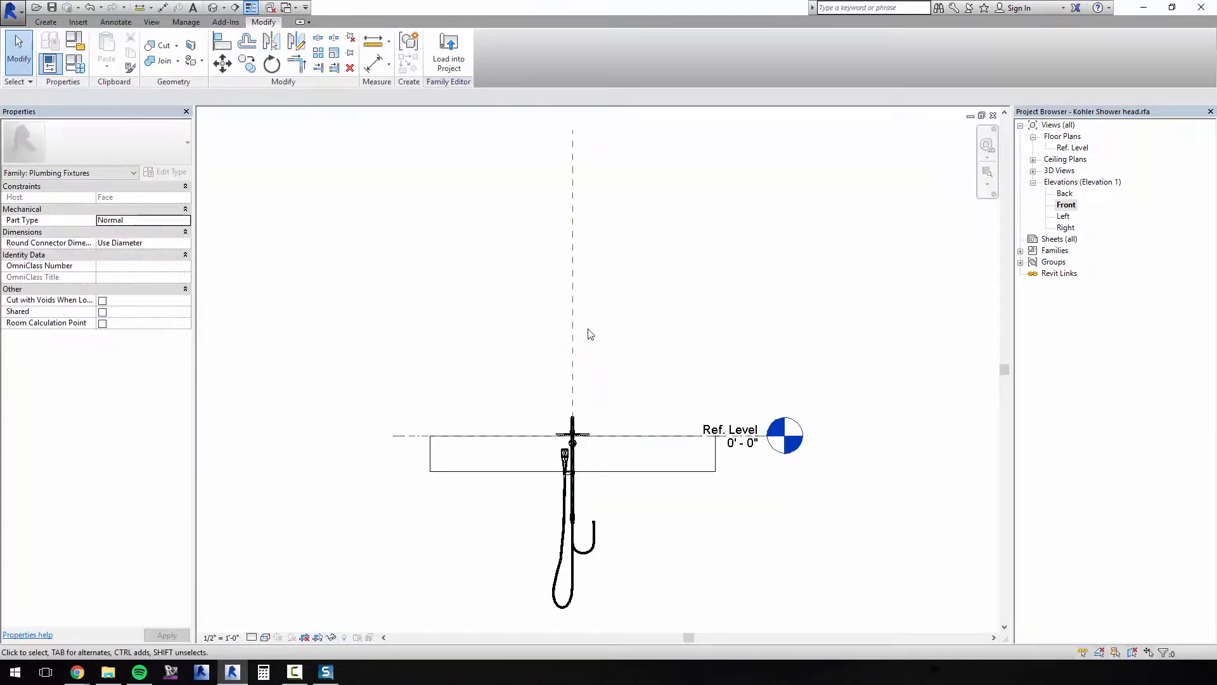
left_click(46, 22)
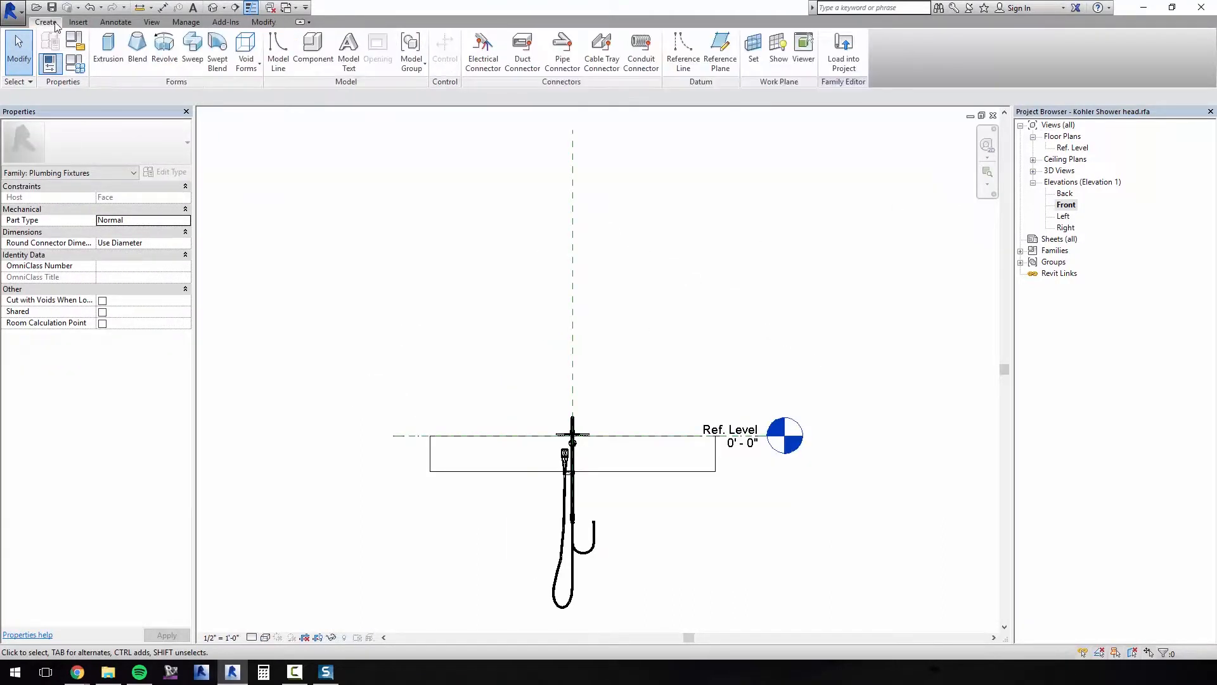
left_click(720, 47)
left_click(406, 230)
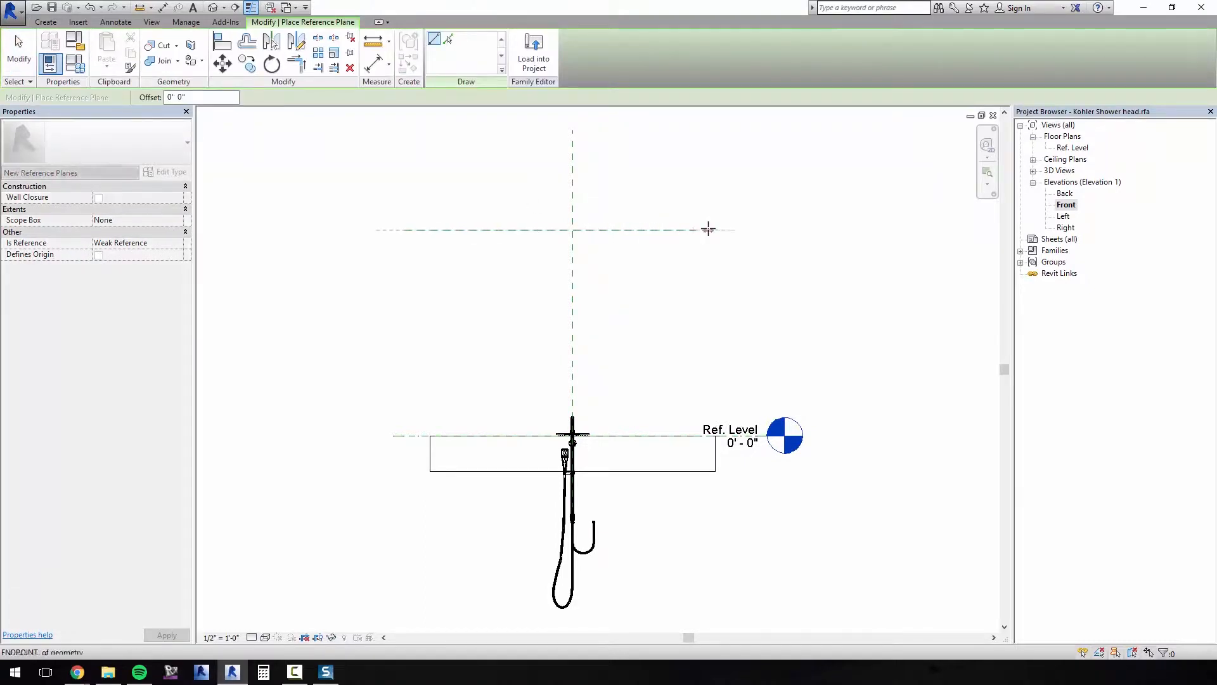
left_click(708, 230)
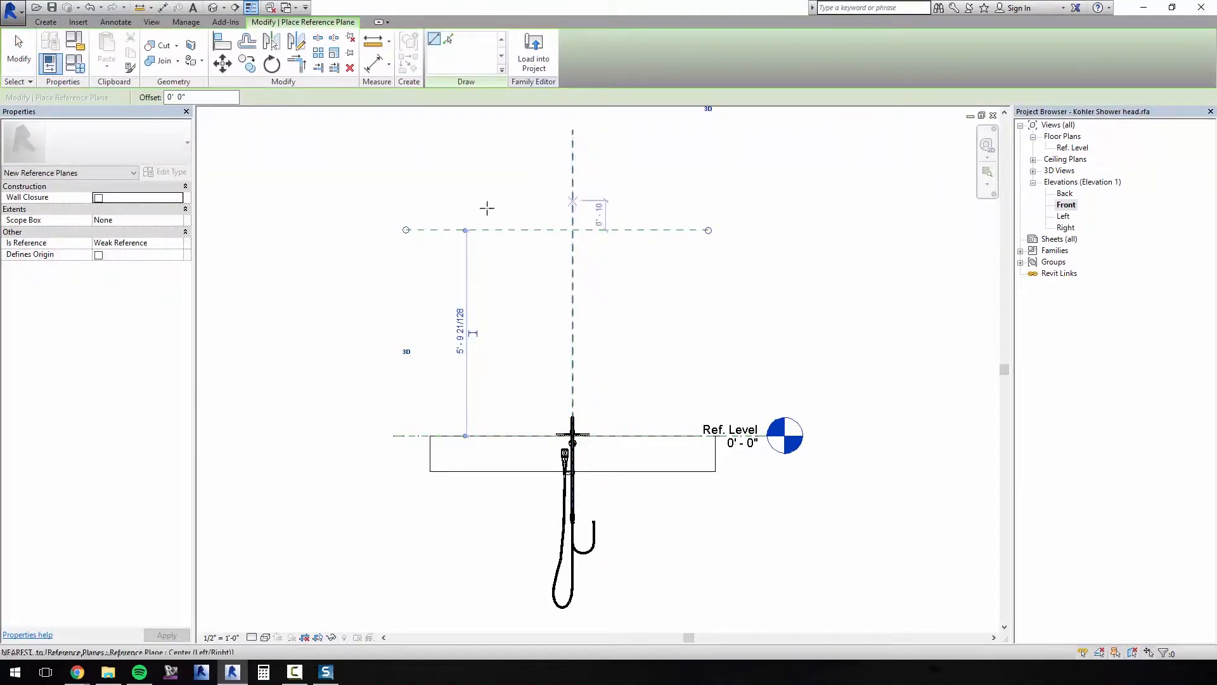
Place an aligned dimension between the Ref. Level and the new horizontal reference plane
key("d")
key("i")
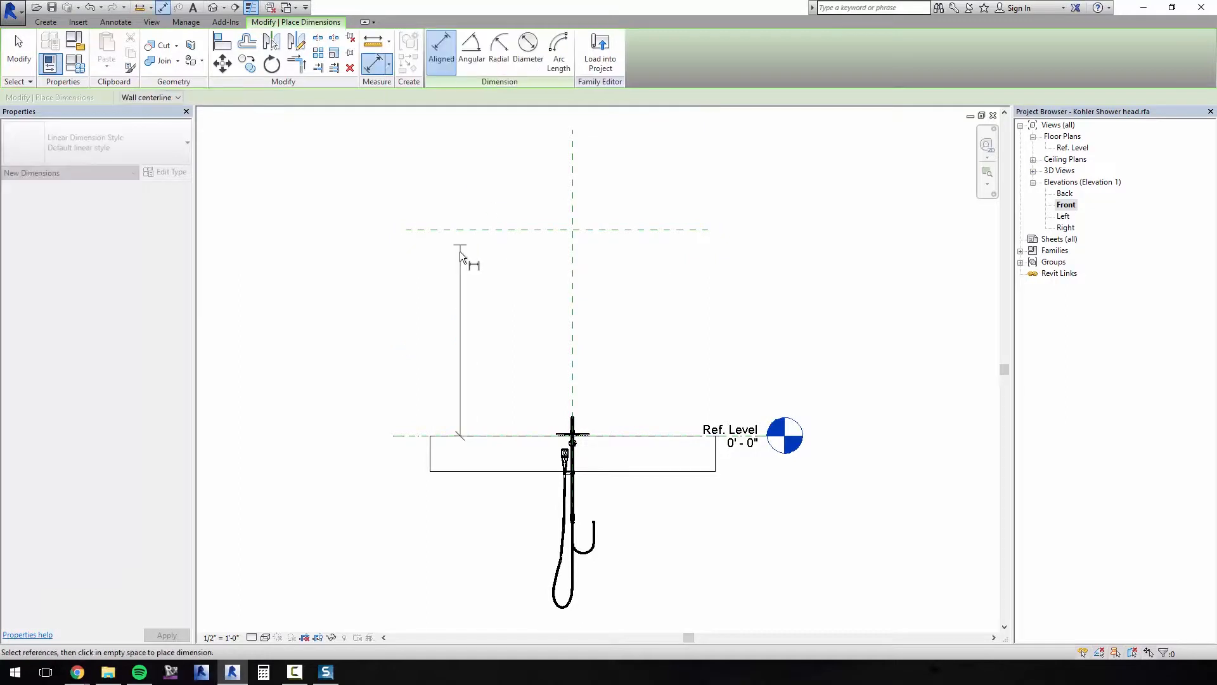
left_click(465, 231)
left_click(454, 272)
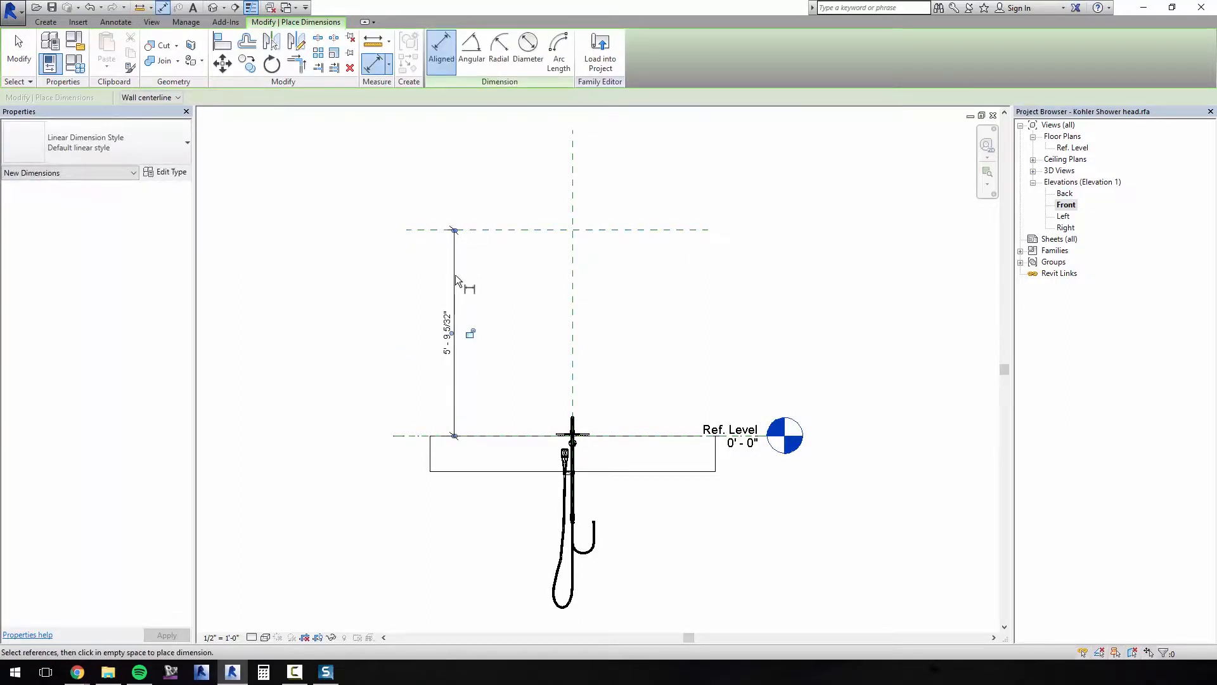
key("Escape")
Label the vertical dimension with a new instance family parameter named Shower Head Height, grouped under Dimensions
left_click(454, 275)
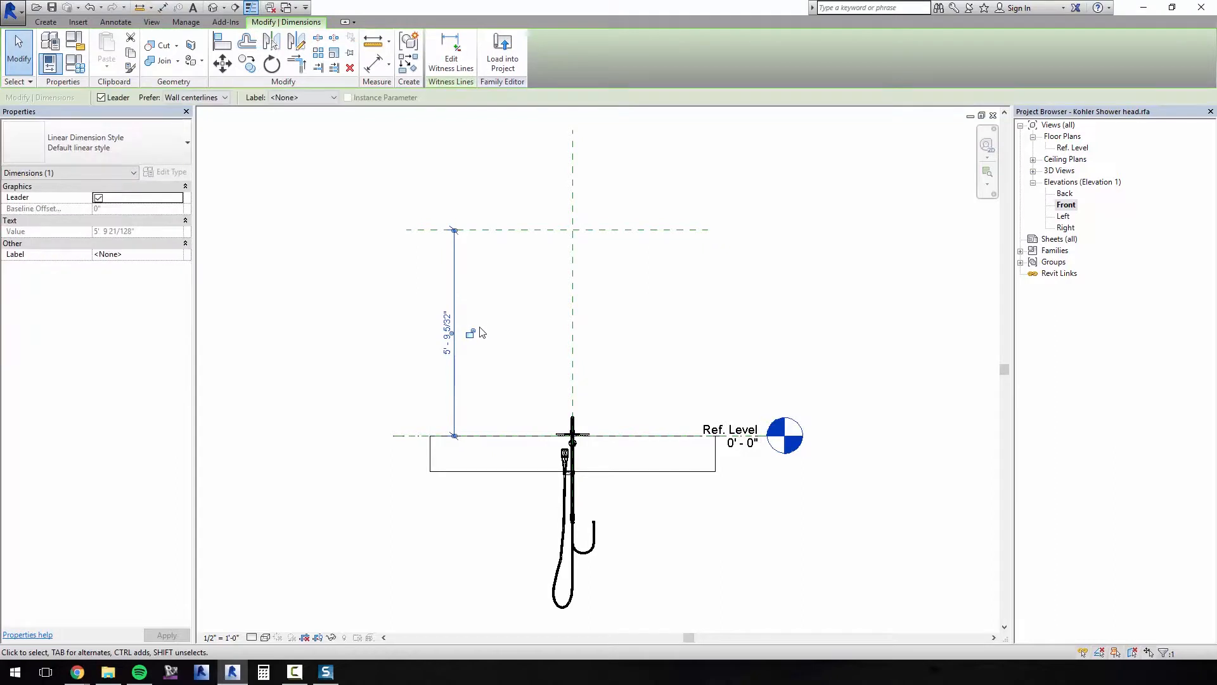
left_click(323, 100)
left_click(319, 121)
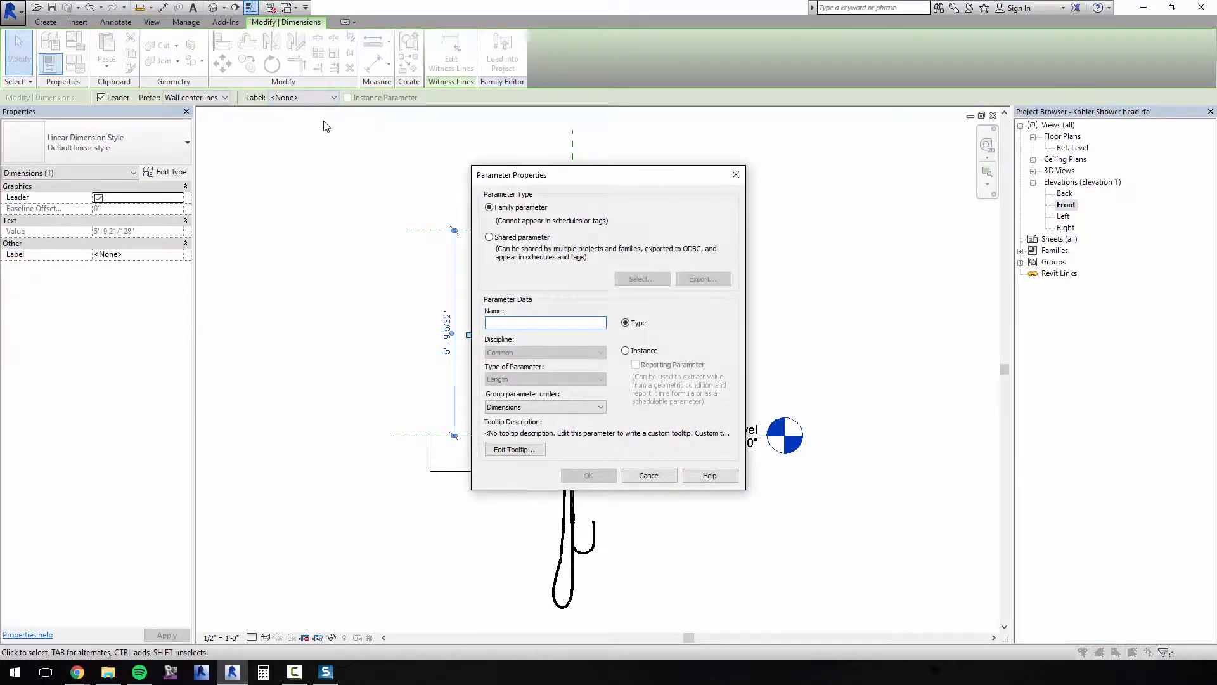
type("Shower Head Height")
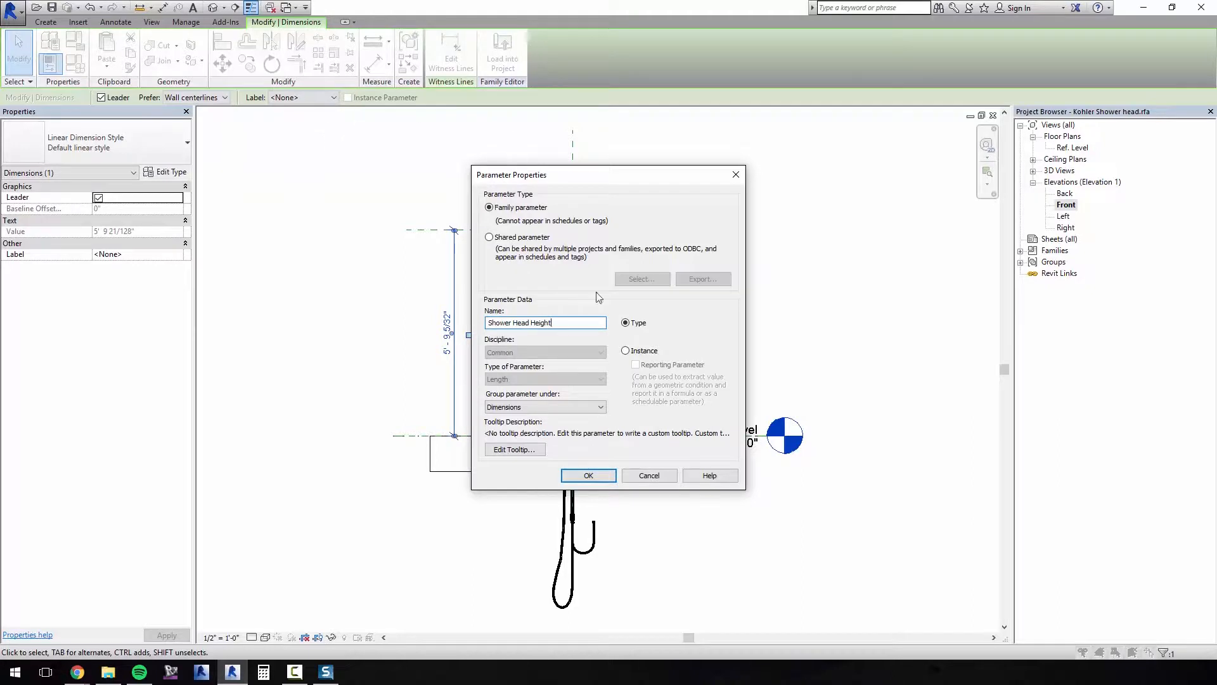
left_click(646, 352)
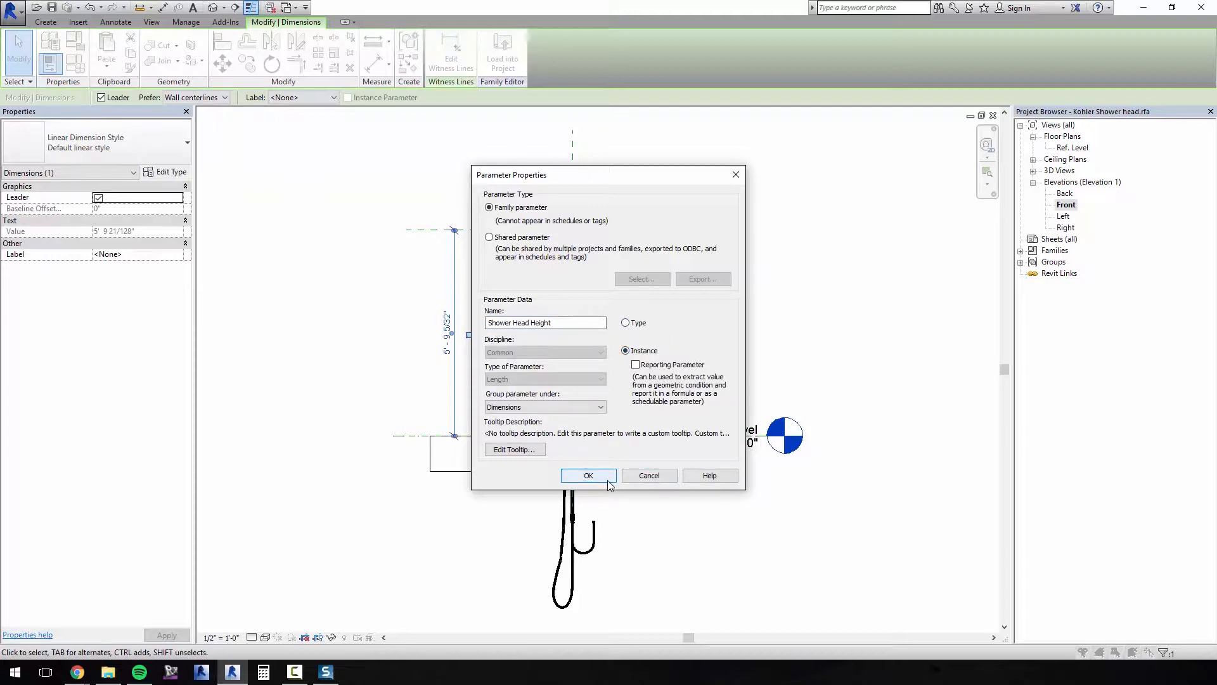
left_click(588, 476)
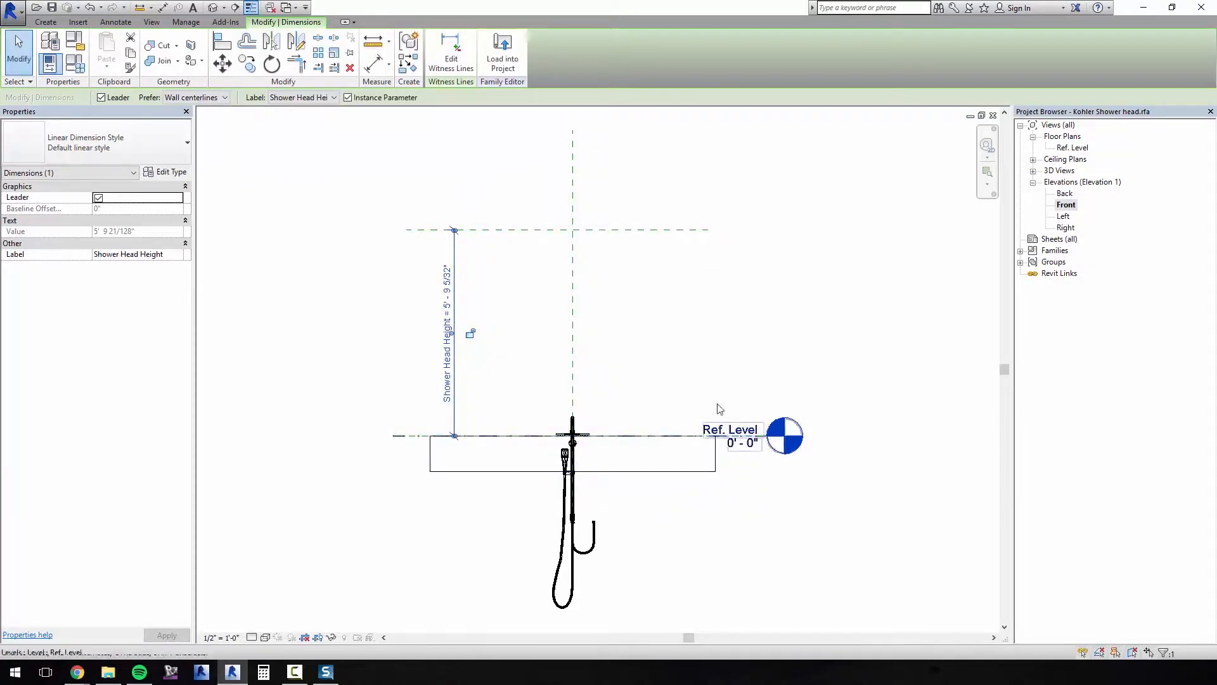
Align the imported showerhead plate to the upper horizontal reference plane and lock the alignment
left_click(221, 47)
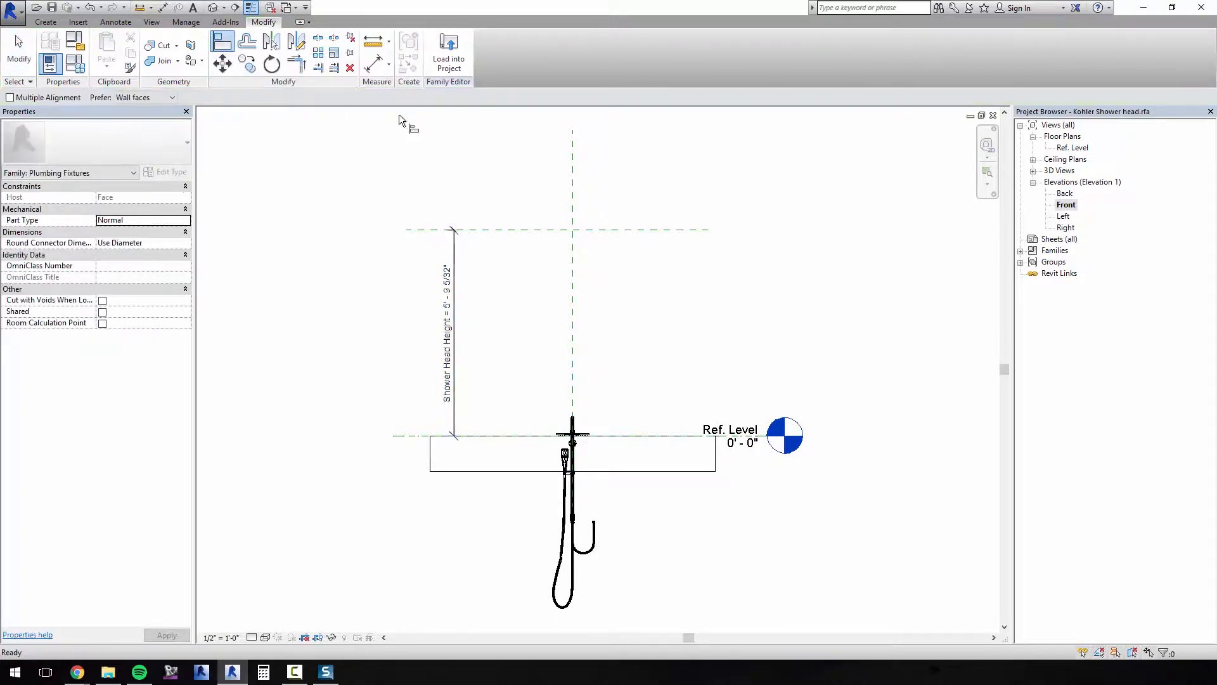
left_click(508, 230)
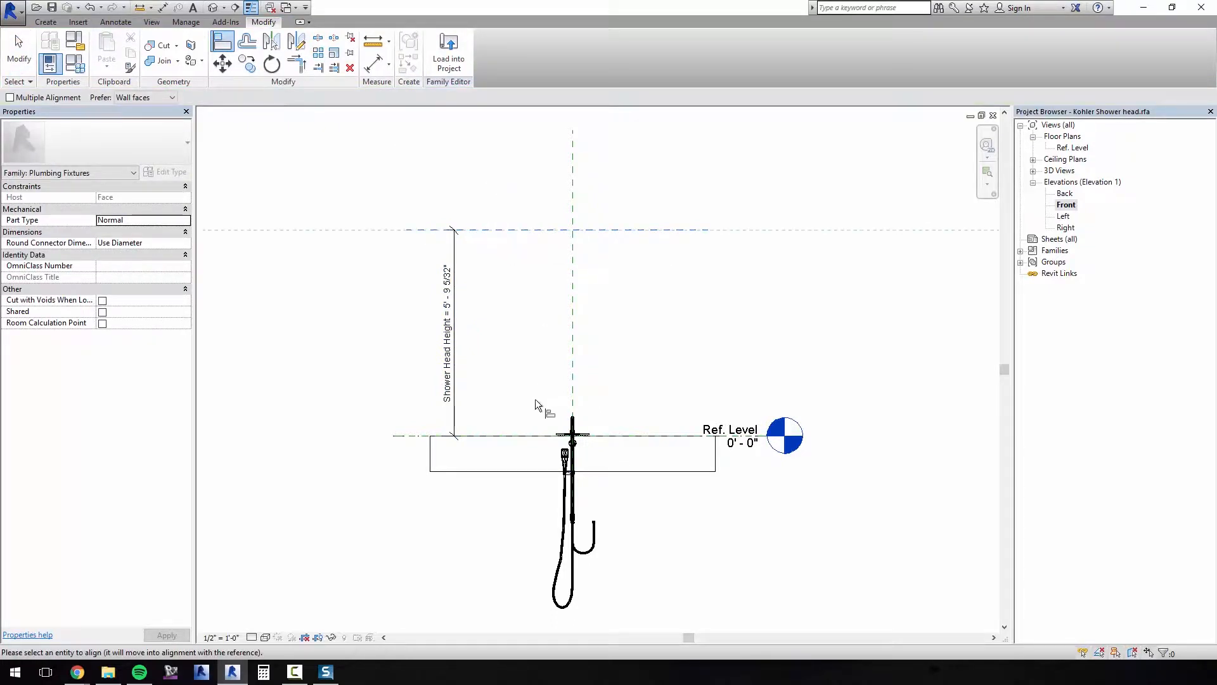
scroll(571, 425, "up", 5)
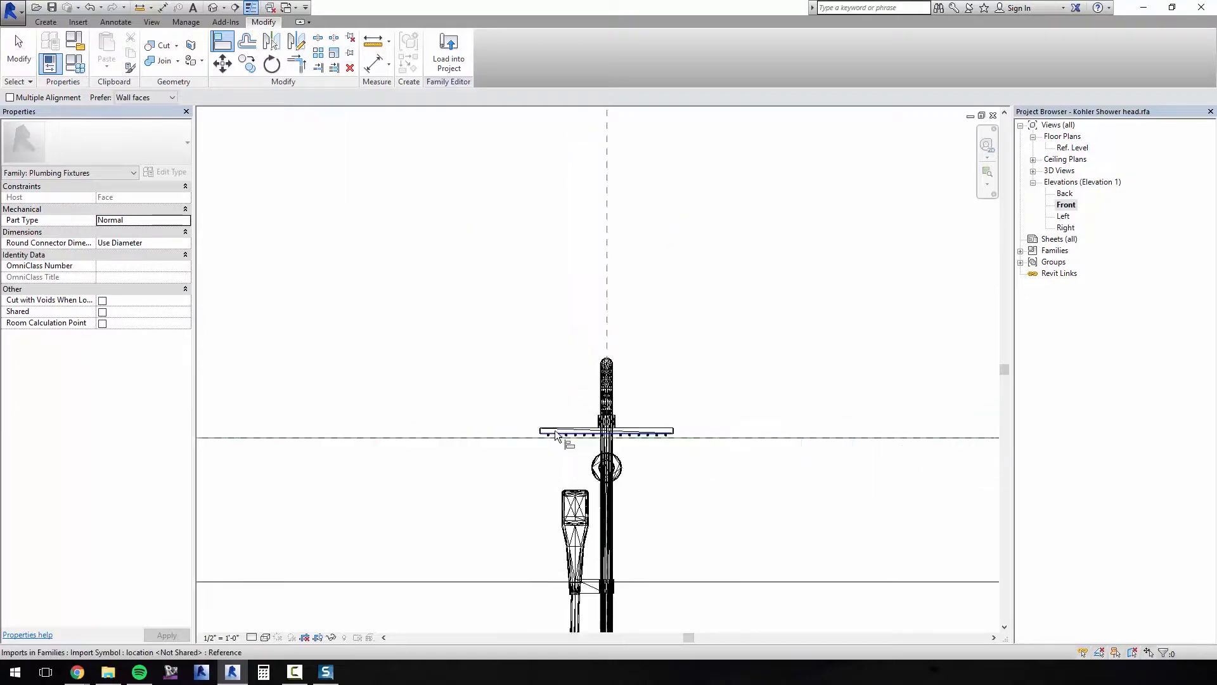
left_click(601, 423)
scroll(573, 402, "down", 5)
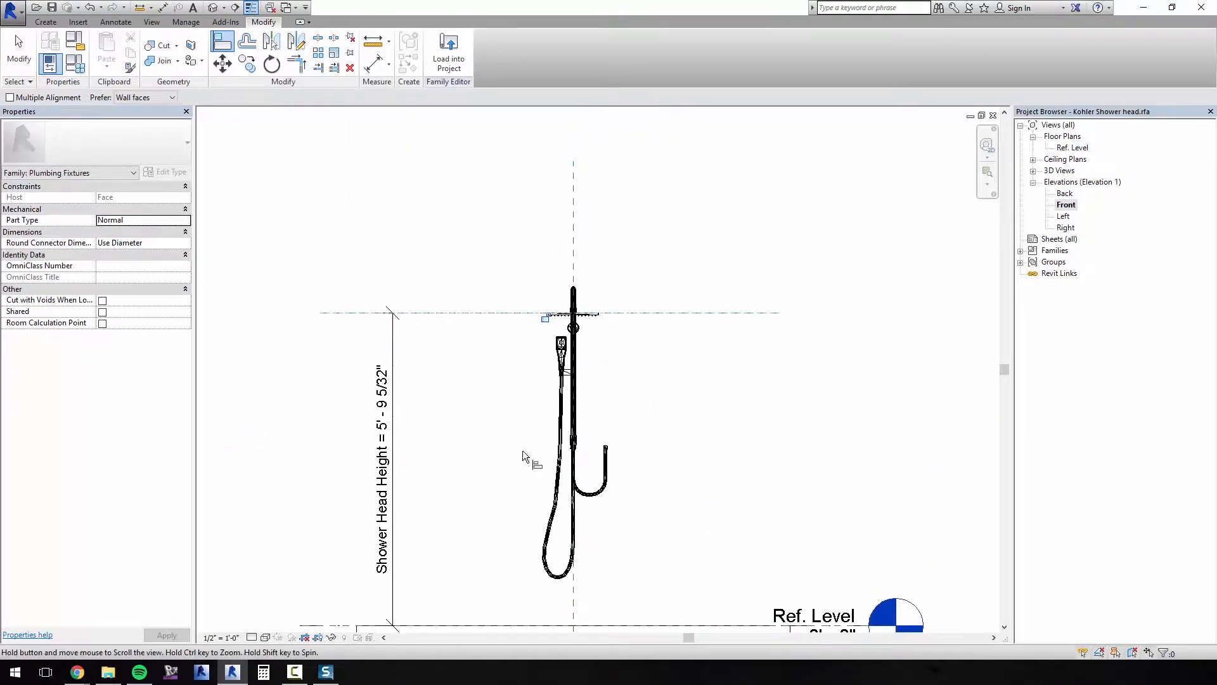
left_click(544, 319)
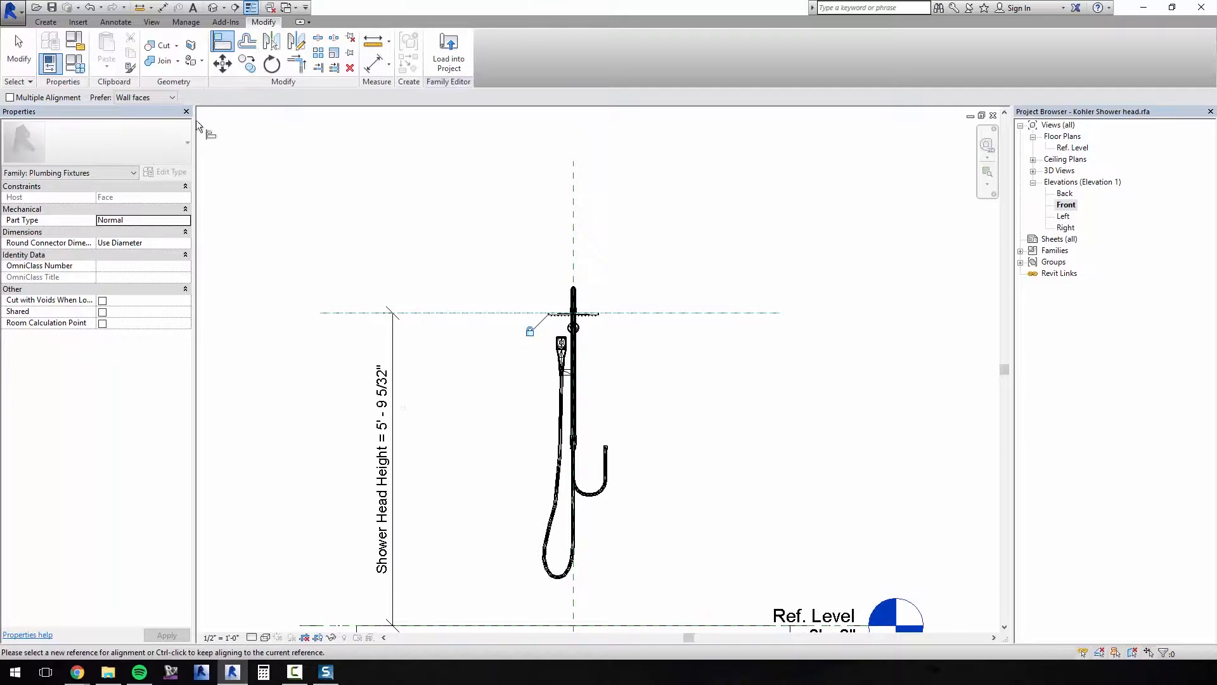
Set the Shower Head Height parameter to 6' 0" in the family types and apply it
left_click(49, 63)
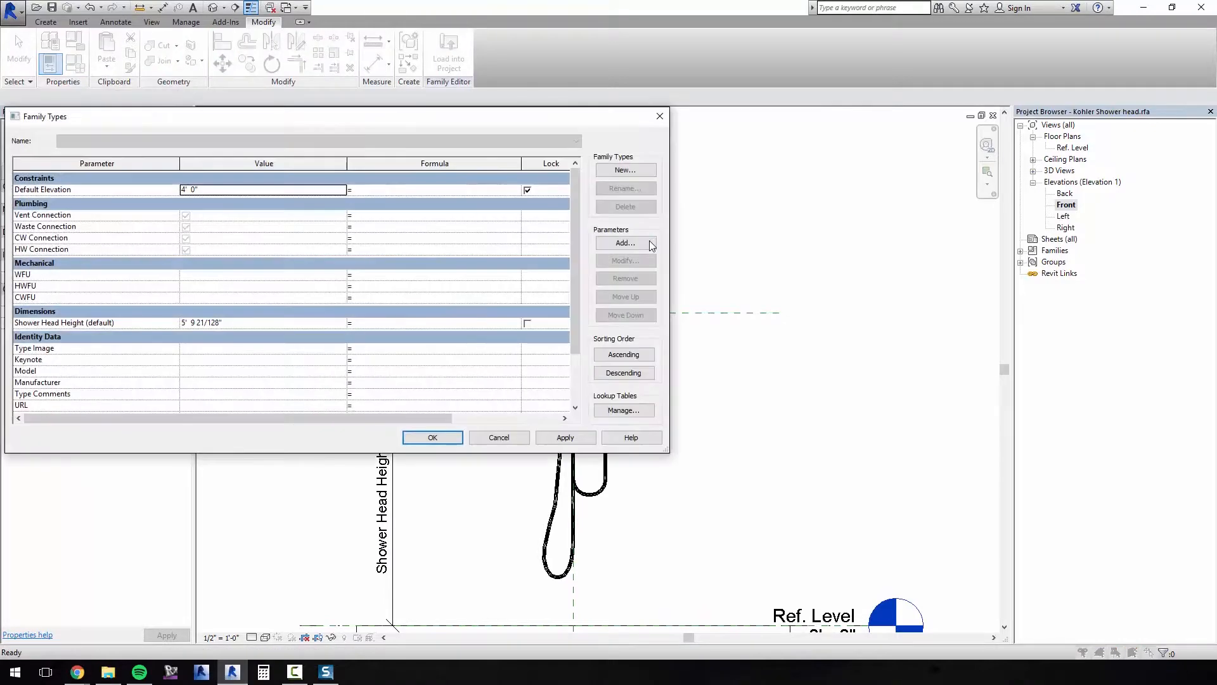
left_click(281, 324)
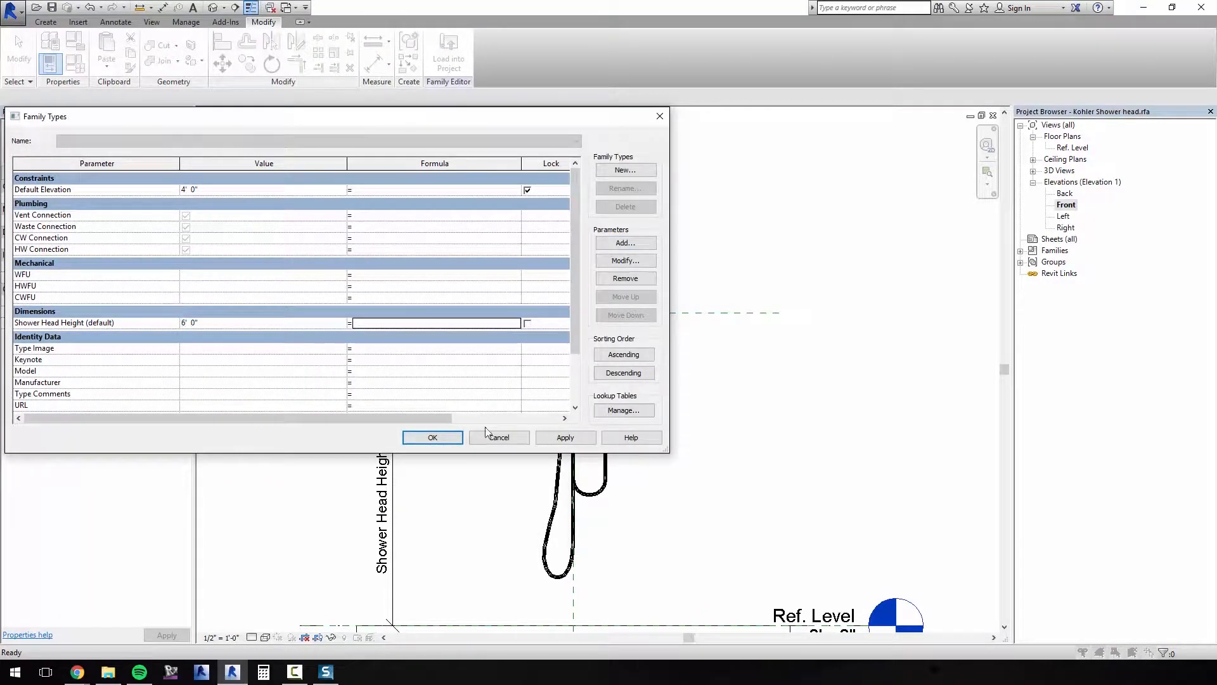
left_click(444, 438)
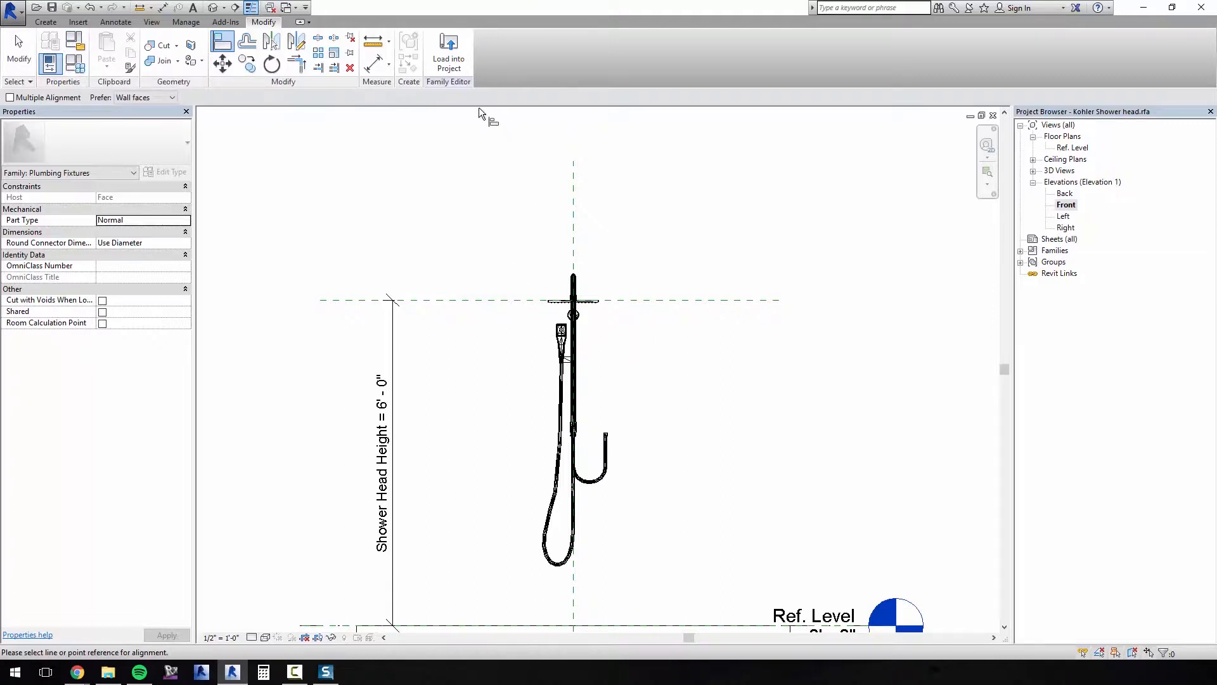
Load the family into the CAD Fam.rvt project and place it on the Level 1 work plane against the shower stall's upper wall
left_click(450, 54)
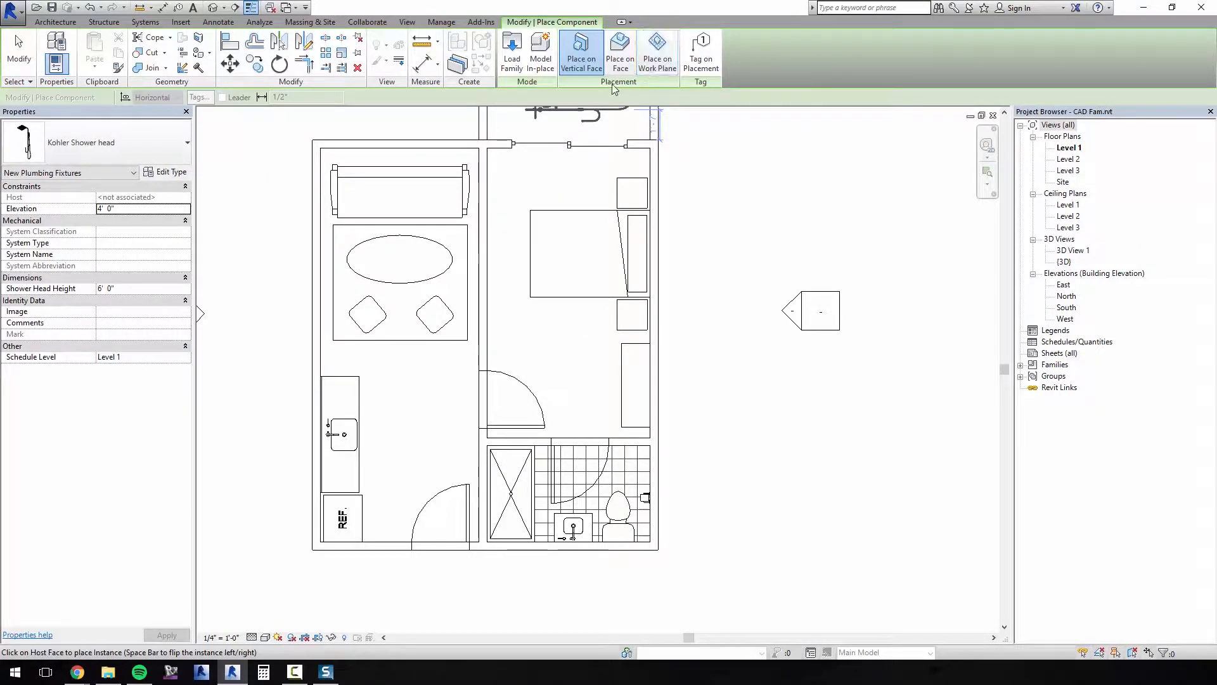
left_click(658, 64)
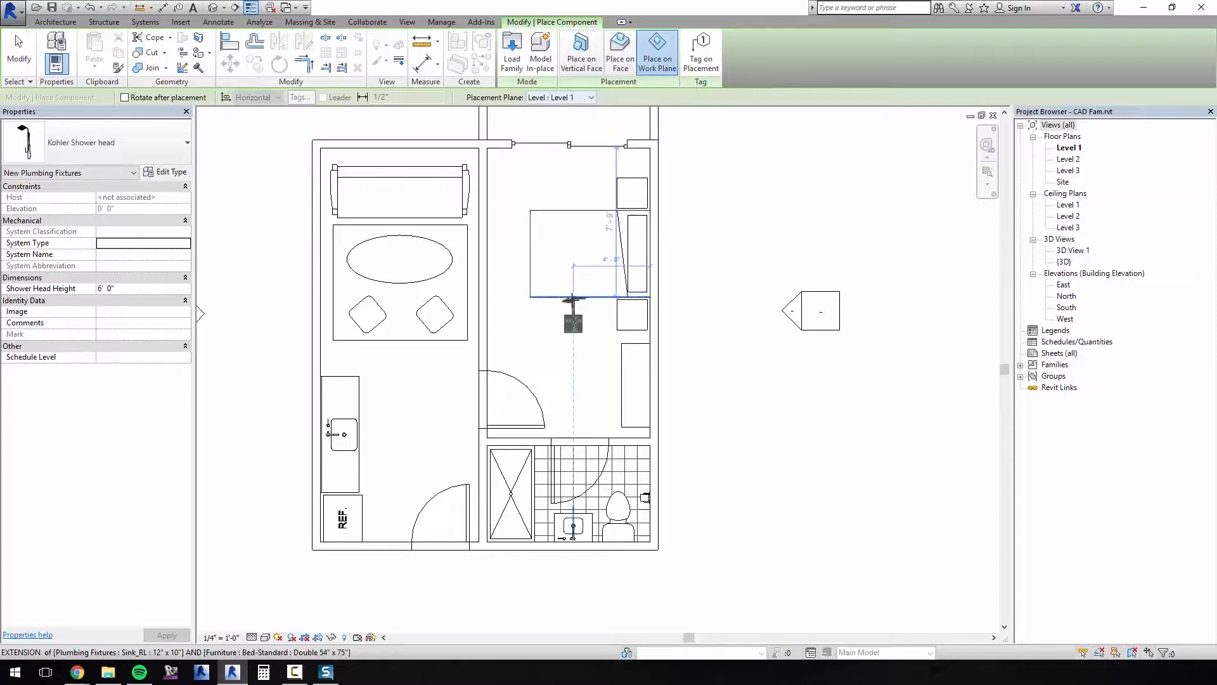
scroll(527, 454, "up", 8)
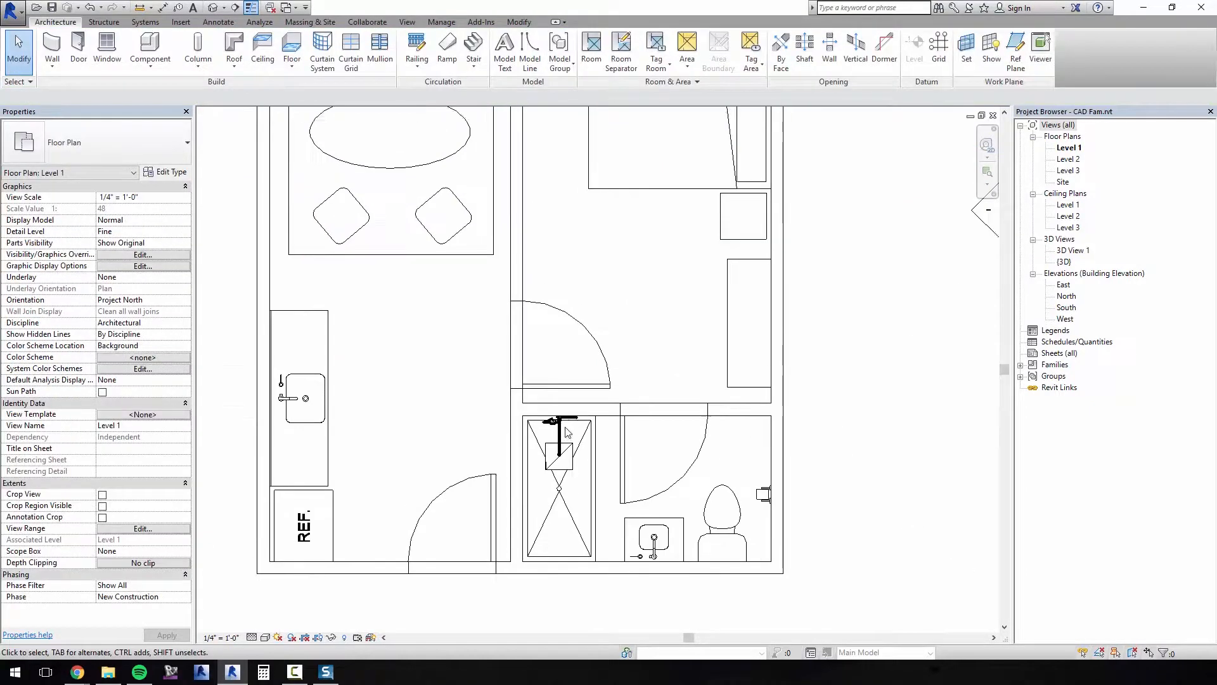
Open the {3D} view and examine the placed Kohler Shower head in the bathroom from several angles
double_click(1065, 262)
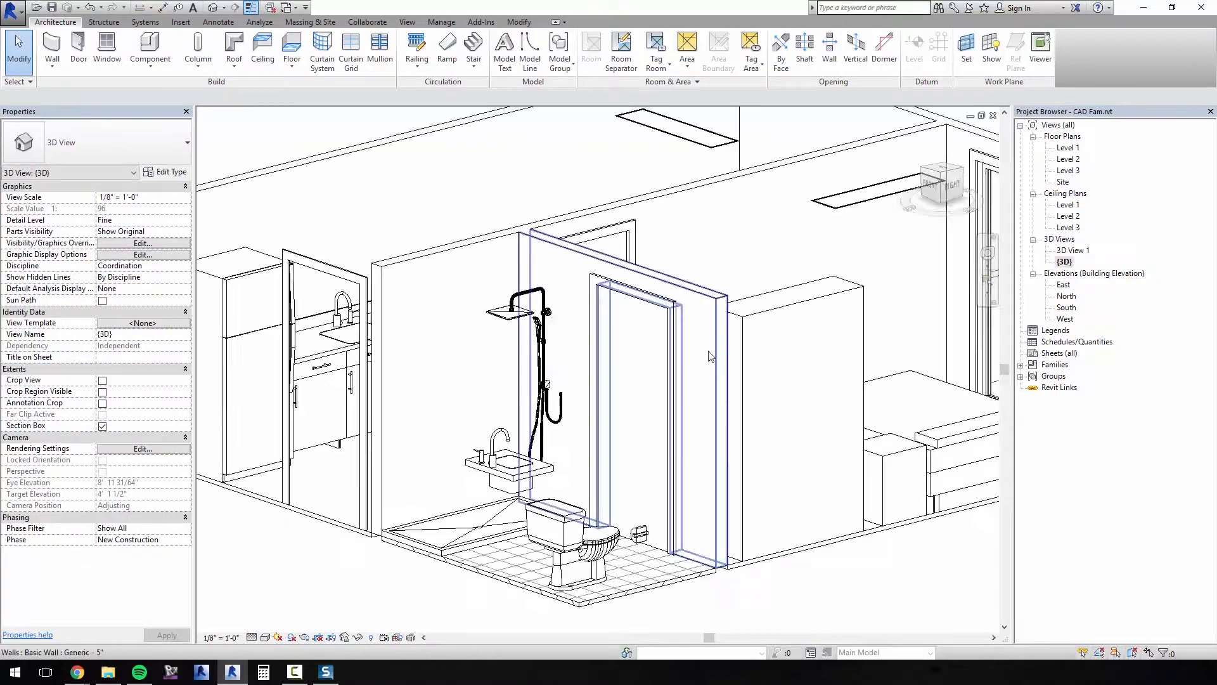
middle_click_drag(598, 420, 536, 444, "shift")
left_click_drag(0, 0, 0, 0)
middle_click_drag(536, 444, 590, 419, "shift")
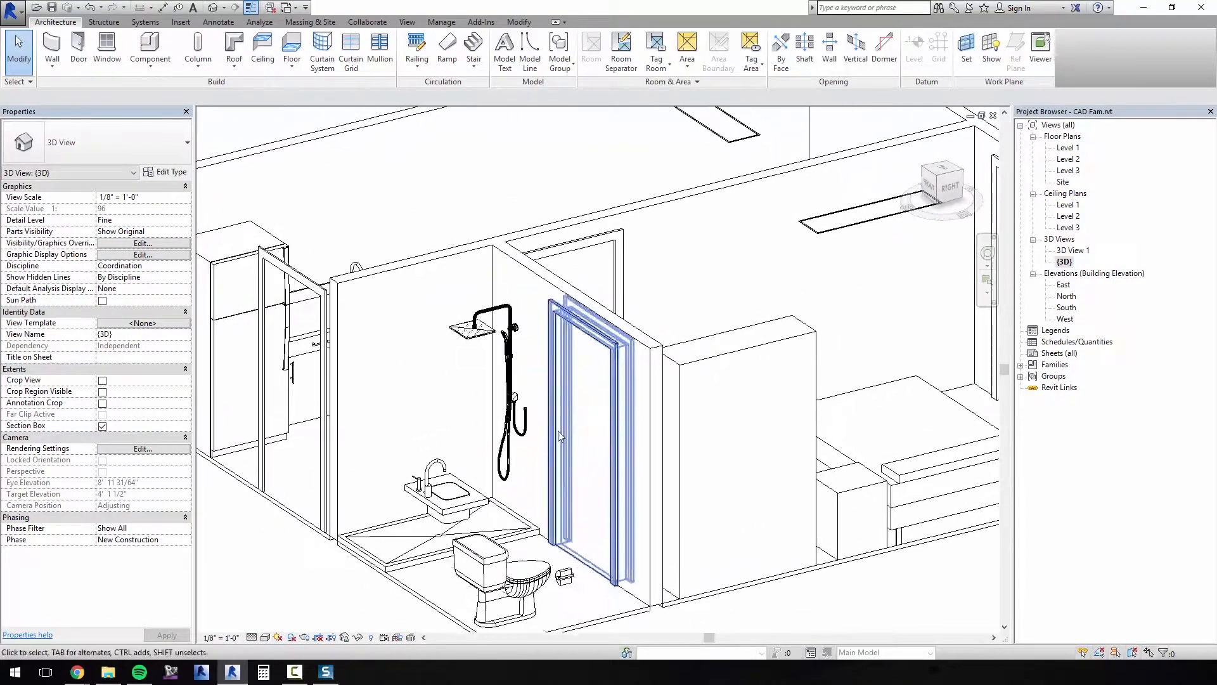
left_click(506, 382)
middle_click_drag(506, 382, 448, 380, "shift")
middle_click_drag(479, 305, 472, 298, "shift")
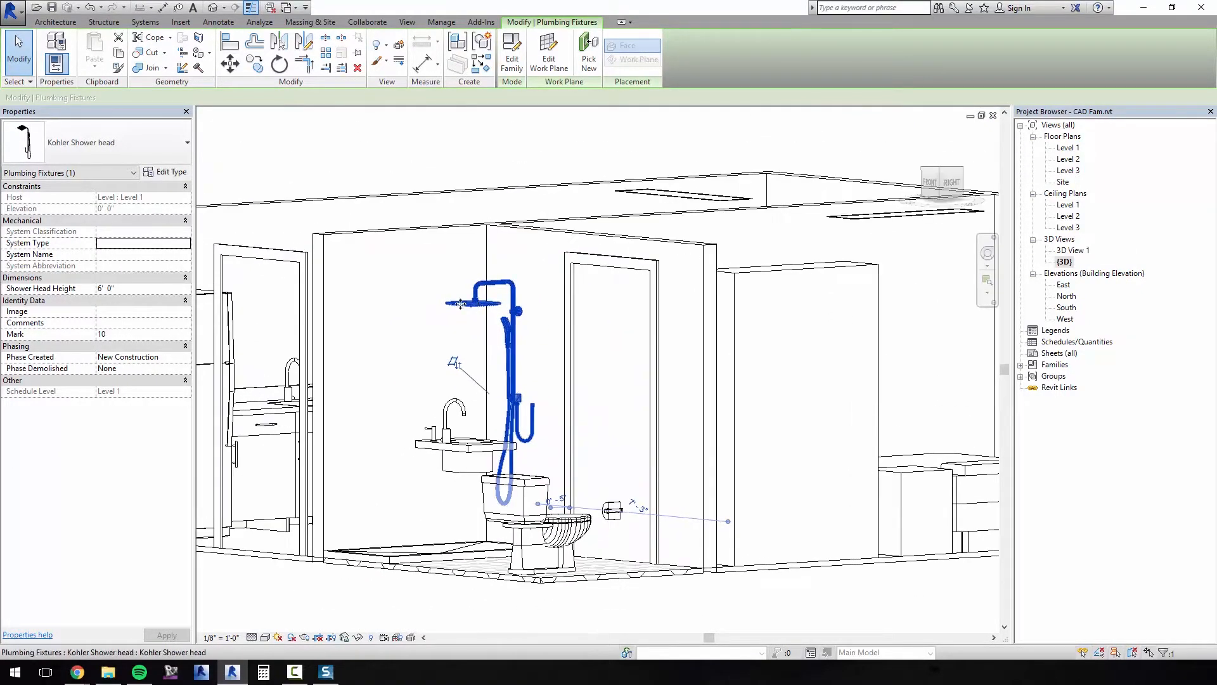
Set the placed shower fixture's Shower Head Height to 7' 0"
left_click(119, 288)
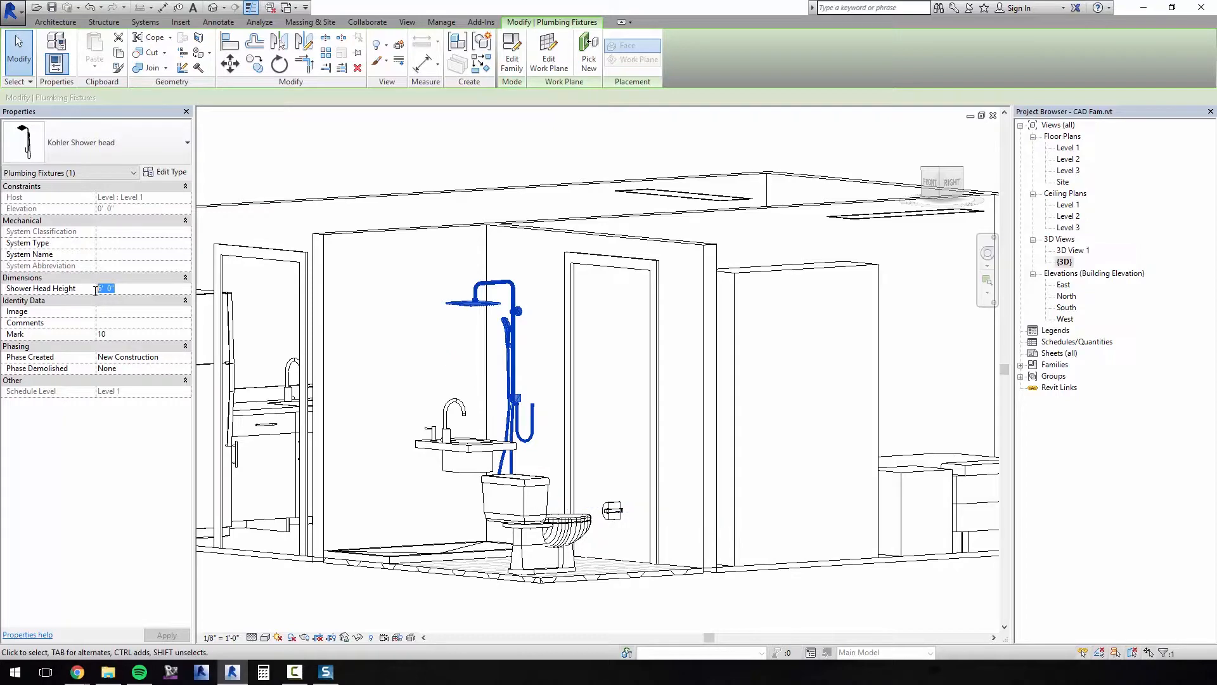
type("7")
key("Return")
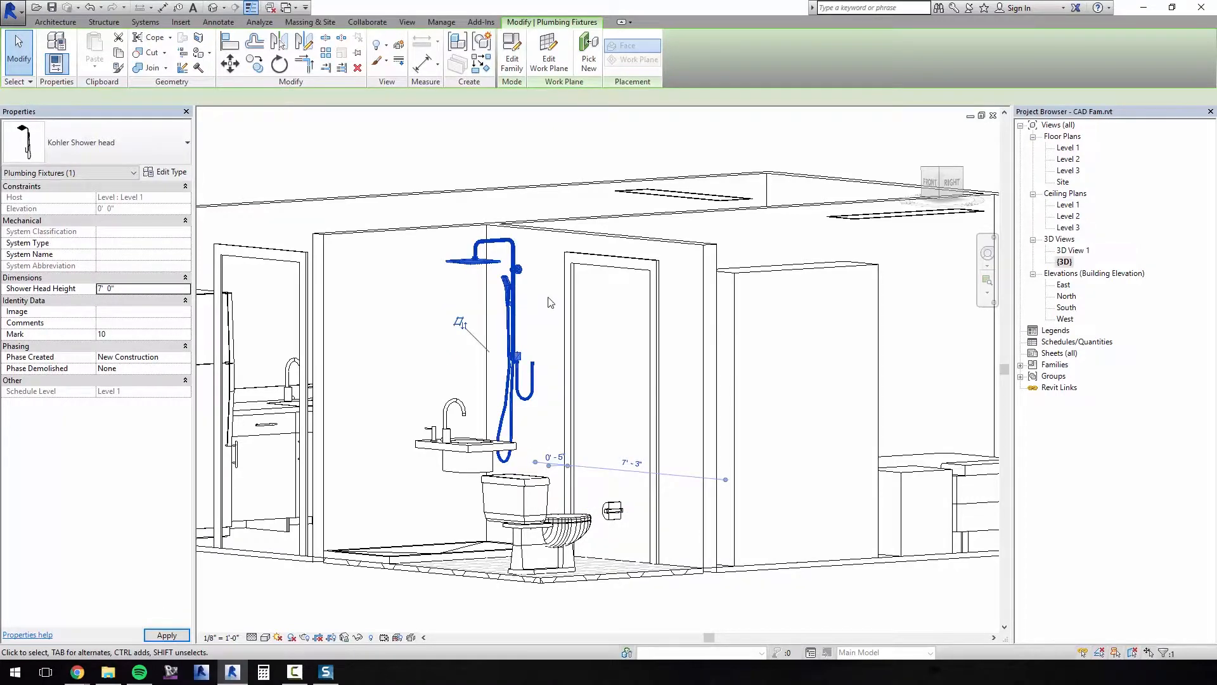
Set the placed shower fixture's Shower Head Height to 6' 8"
middle_click_drag(546, 305, 406, 340, "shift")
left_click(142, 289)
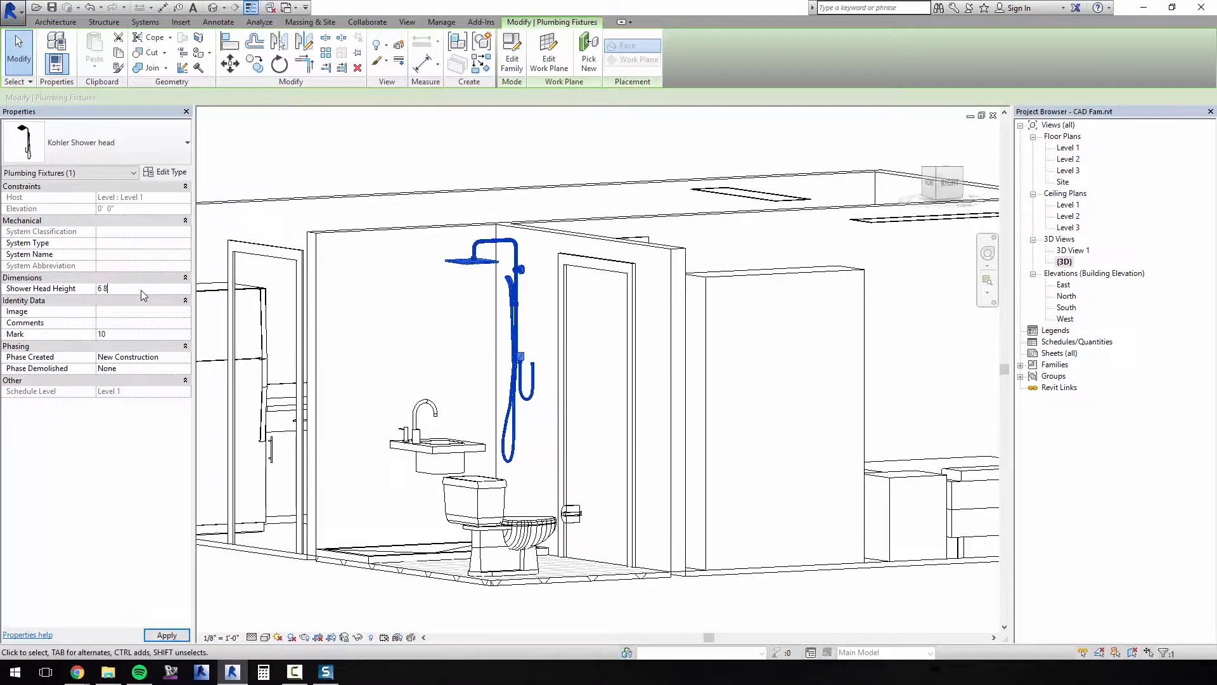
middle_click_drag(571, 371, 443, 411, "shift")
Open the Level 1 floor plan and examine the shower fixture's mesh linework in plan
double_click(1069, 147)
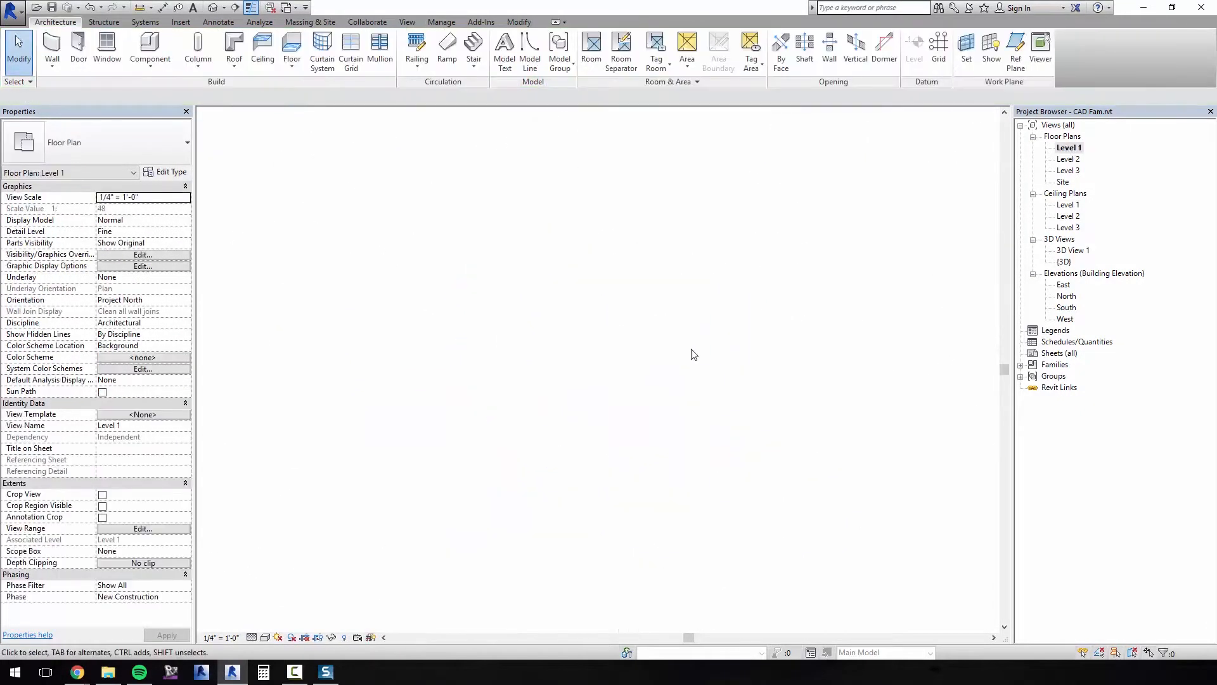
scroll(553, 402, "up", 5)
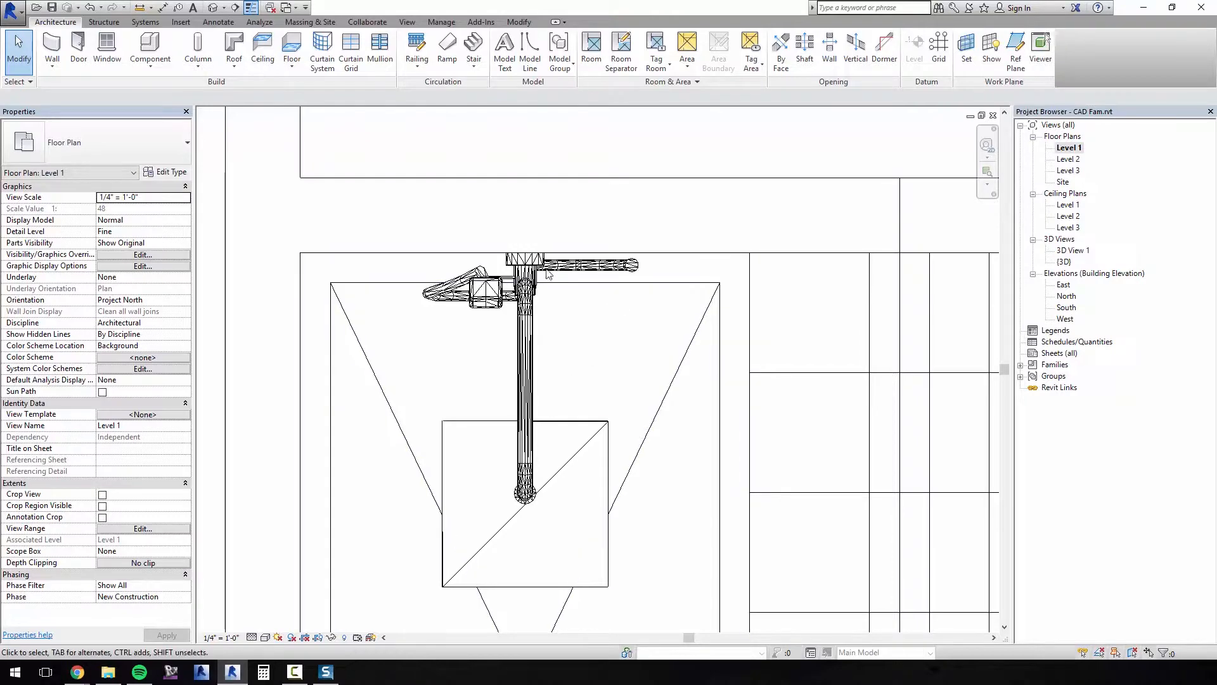
scroll(548, 274, "up", 2)
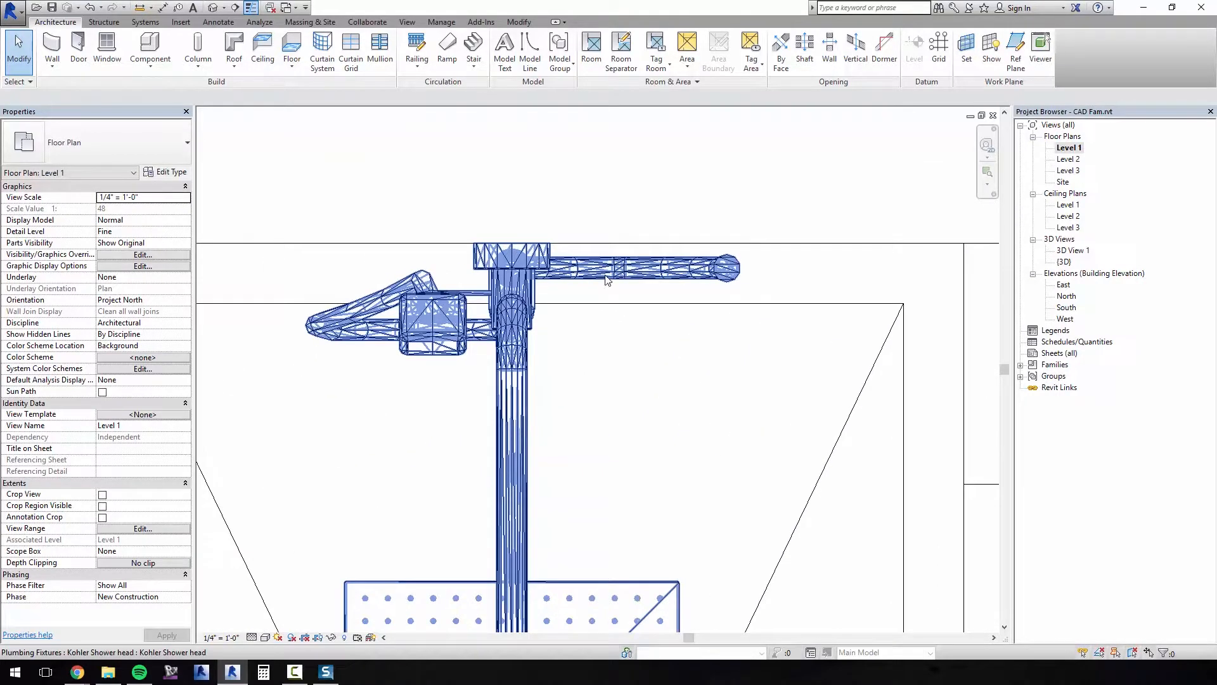
scroll(602, 284, "down", 2)
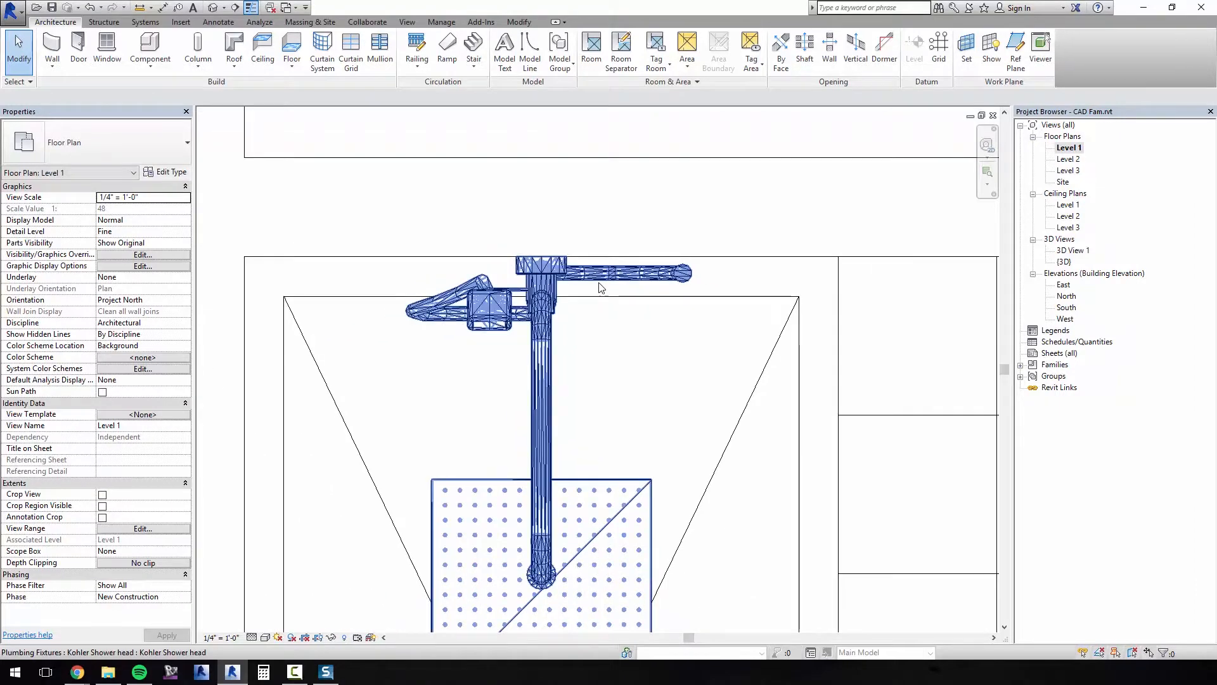
scroll(602, 288, "down", 2)
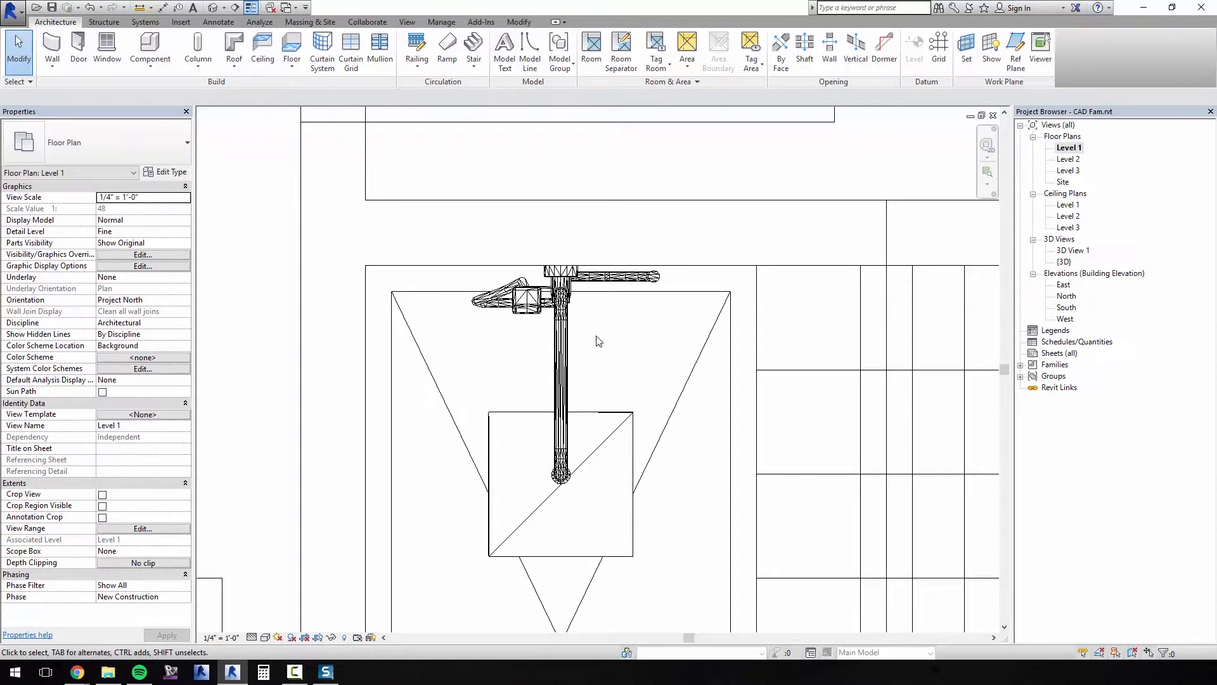
Switch to the Kohler Shower head.rfa family and open its Ref. Level floor plan around the imported fixture
left_click(287, 8)
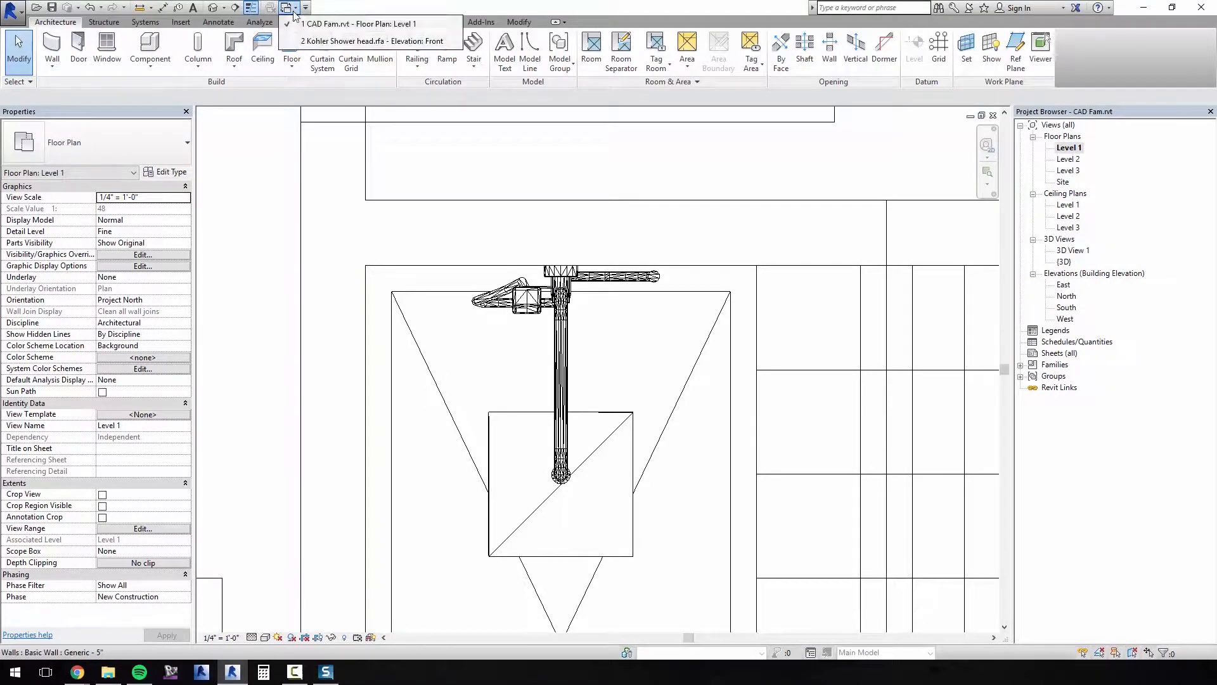
left_click(312, 41)
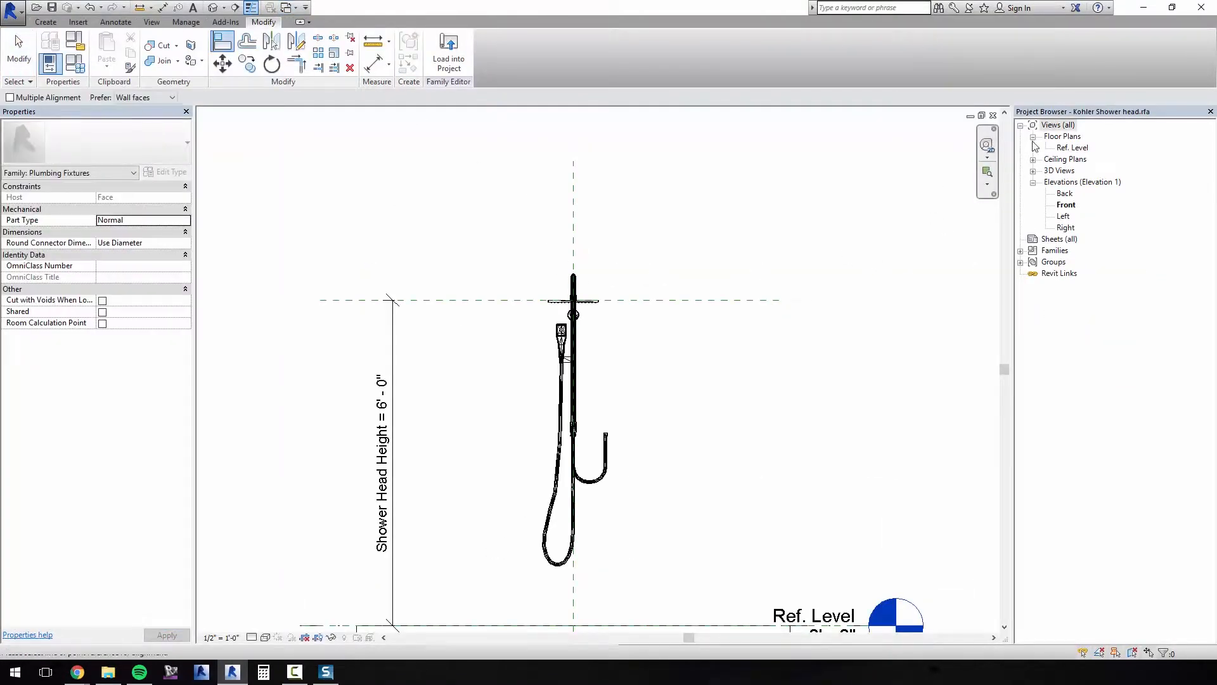
double_click(1071, 149)
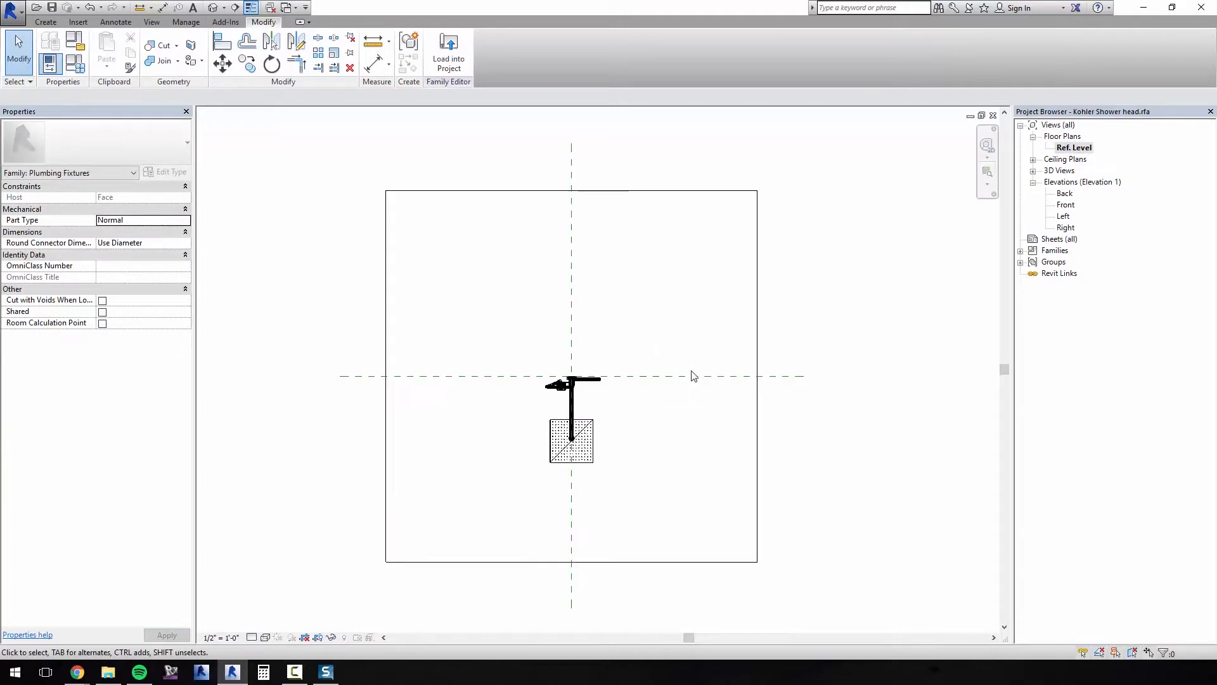
scroll(589, 434, "up", 1)
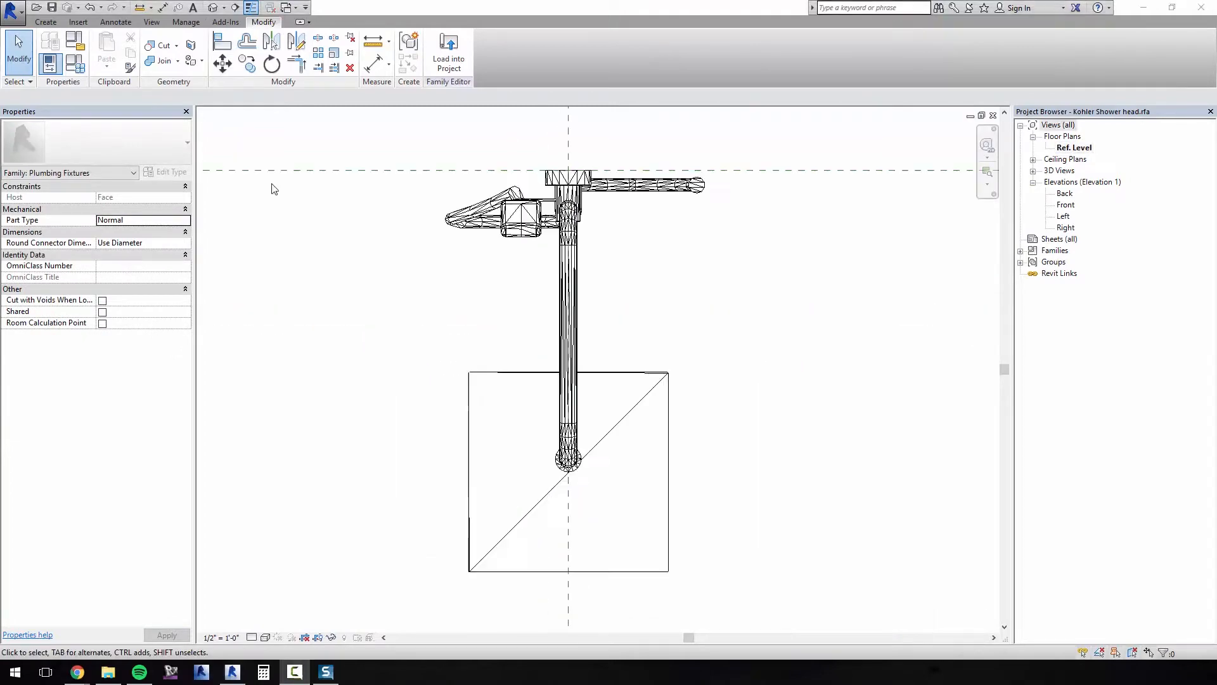
Start a masking region and trace its boundary from the wall bracket down the arm and around the square showerhead plate
left_click(118, 22)
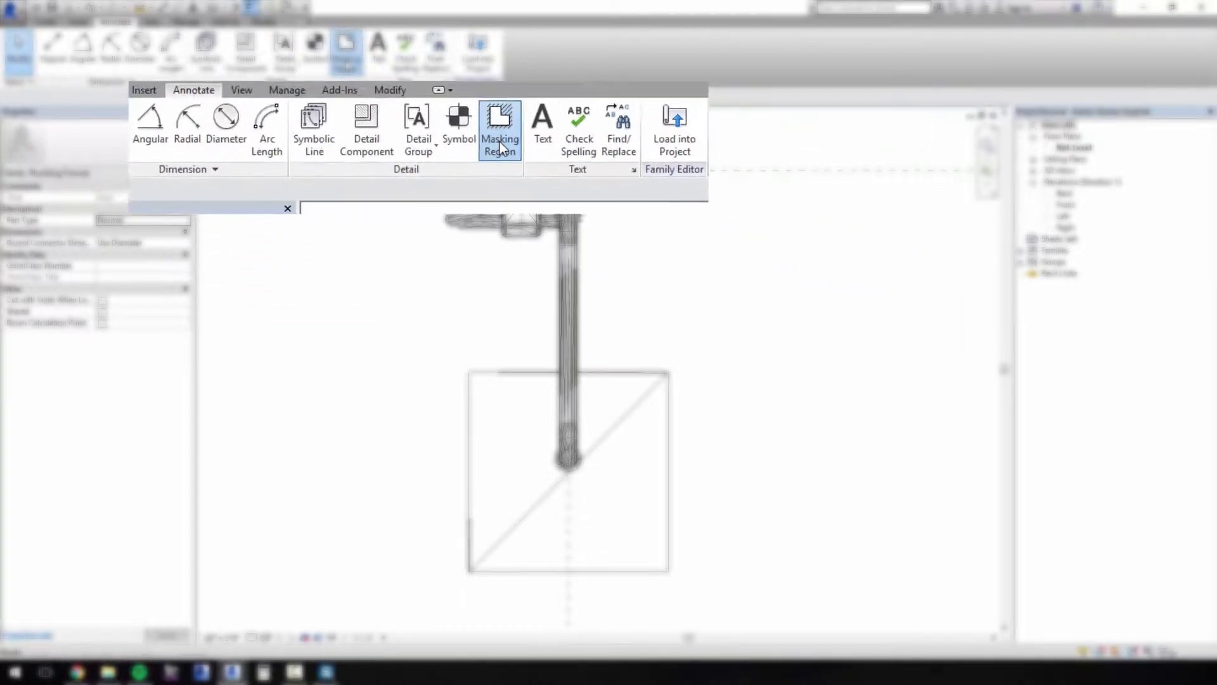
left_click(345, 56)
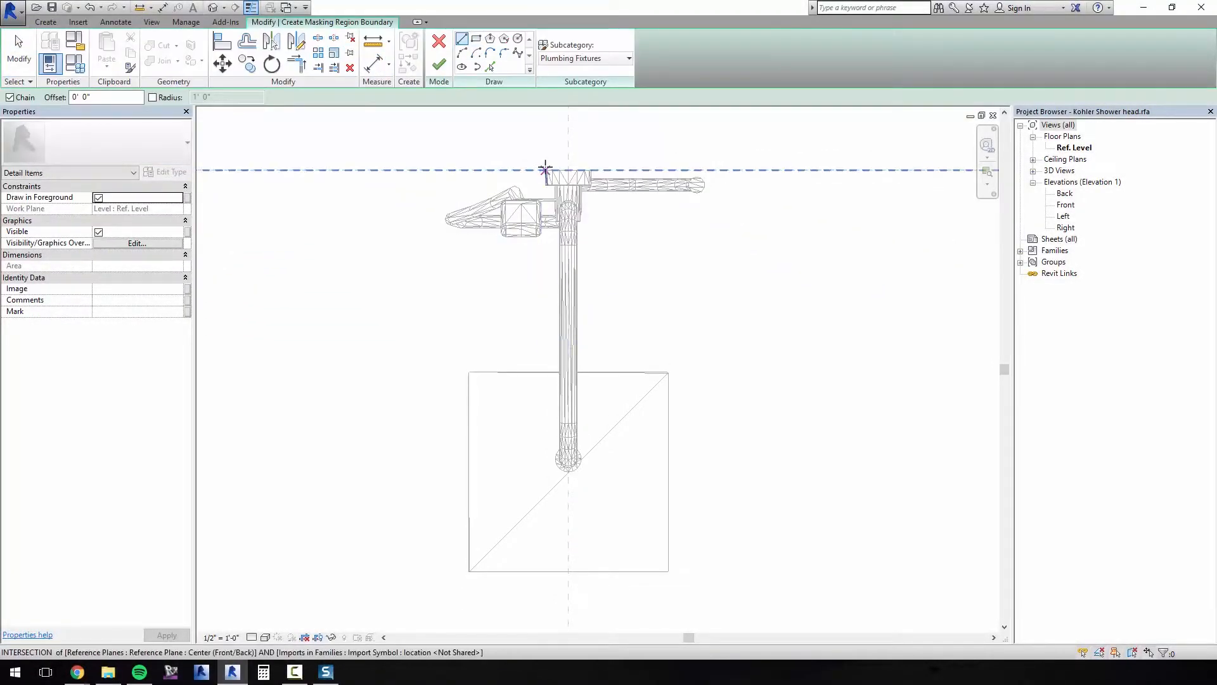
left_click(556, 185)
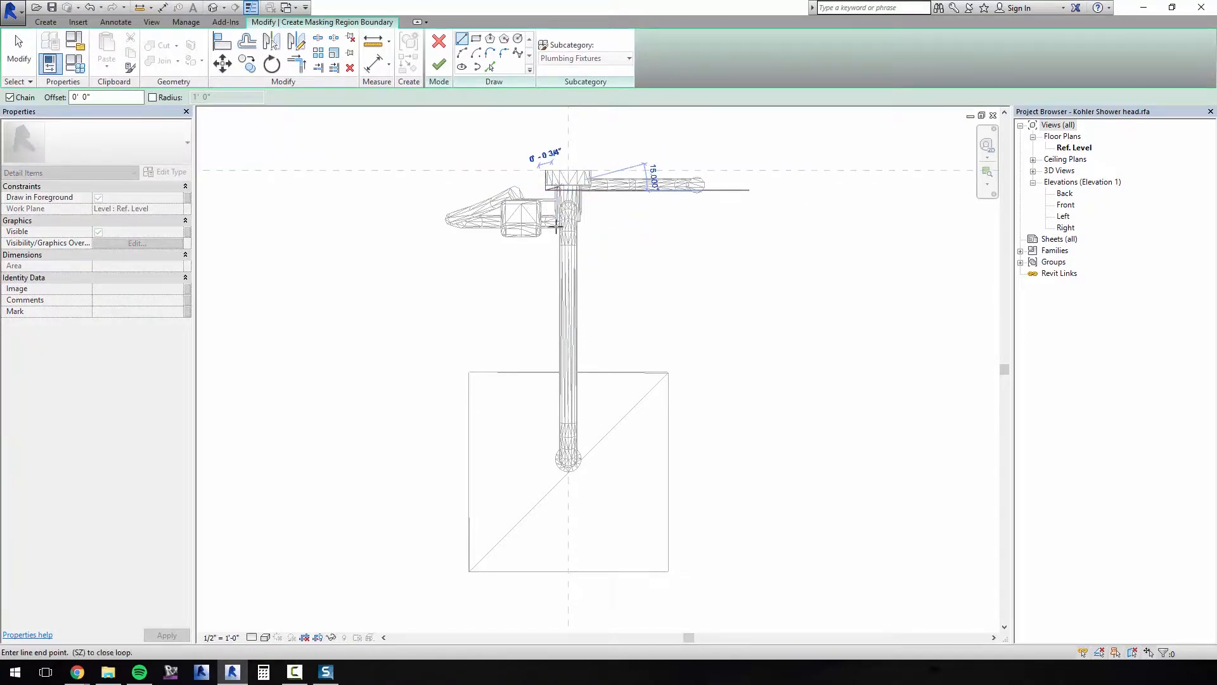
left_click(558, 372)
left_click(470, 371)
left_click(470, 572)
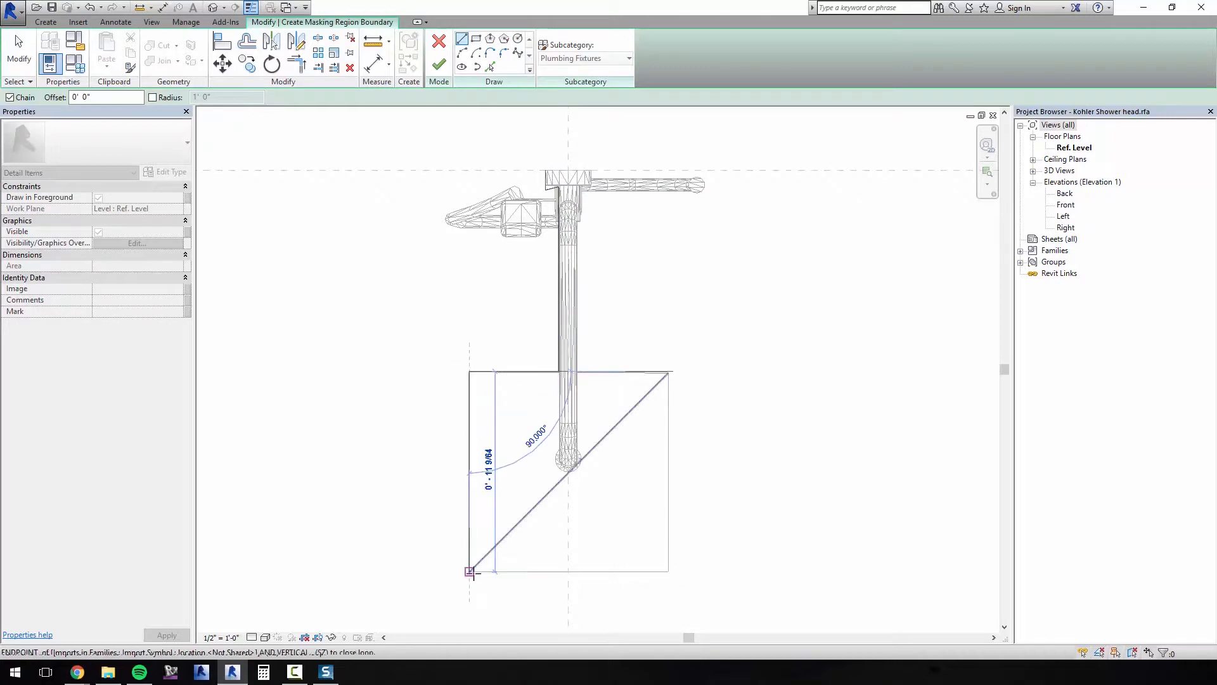
left_click(667, 571)
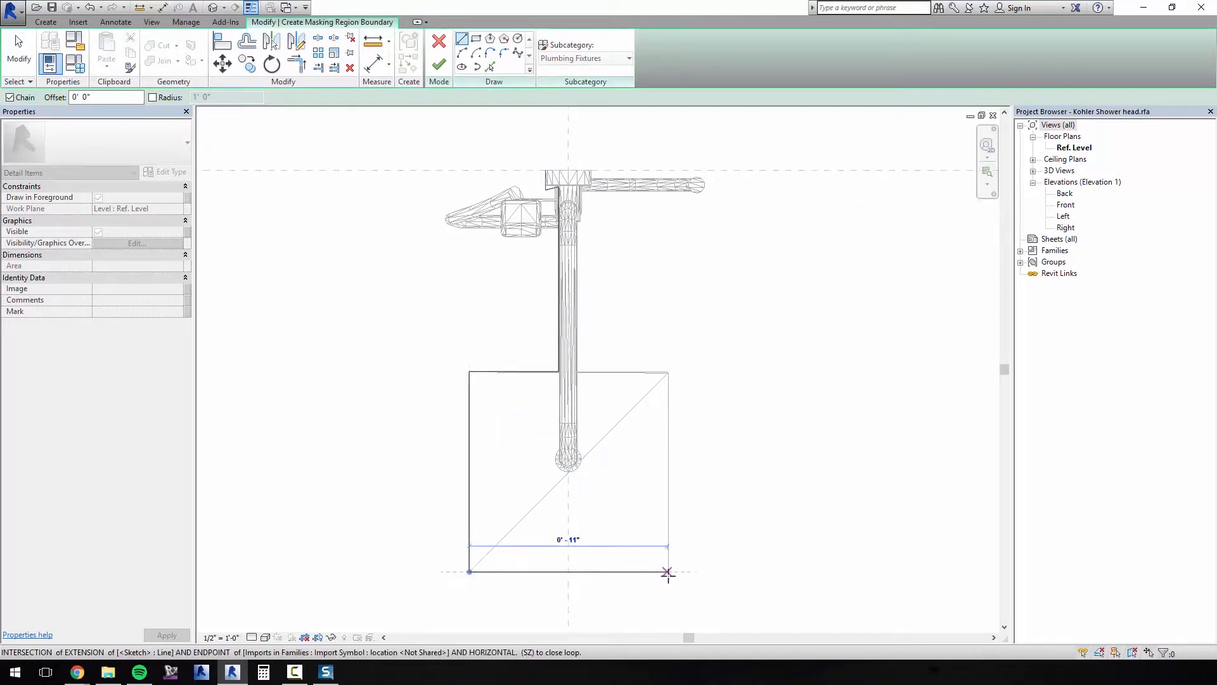
left_click(664, 372)
left_click(577, 370)
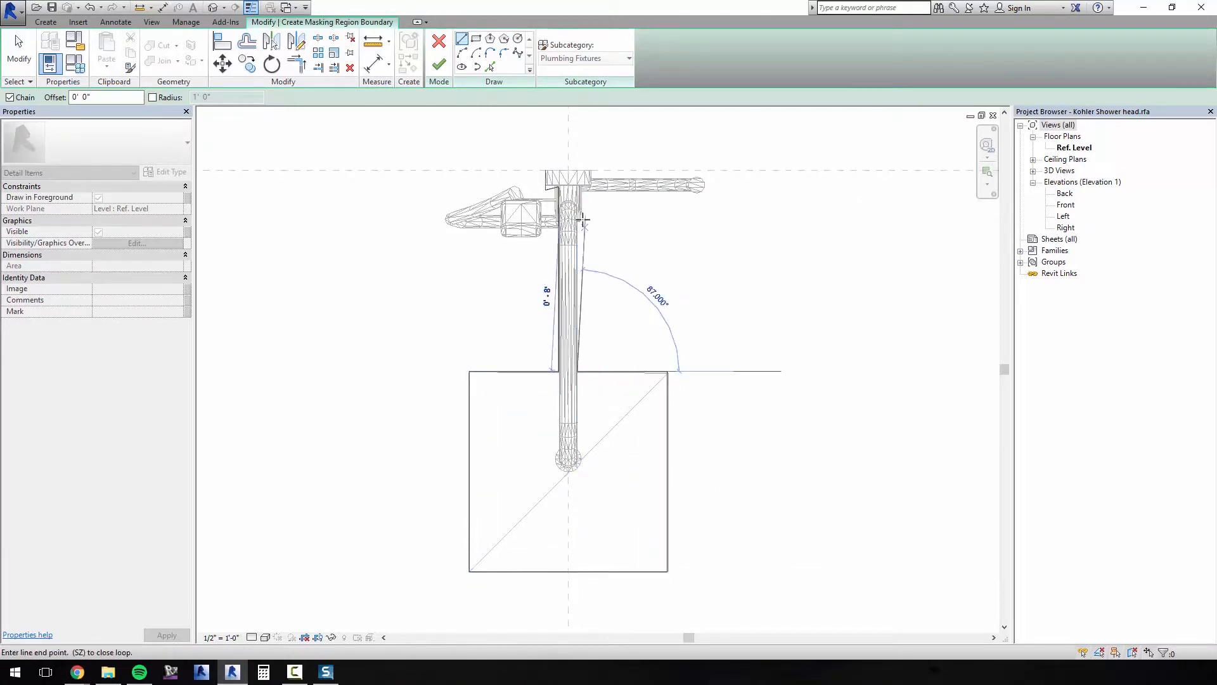
Continue the masking region boundary up the arm's other edge and around the wall bracket to close the loop
scroll(591, 186, "up", 6)
left_click(602, 189)
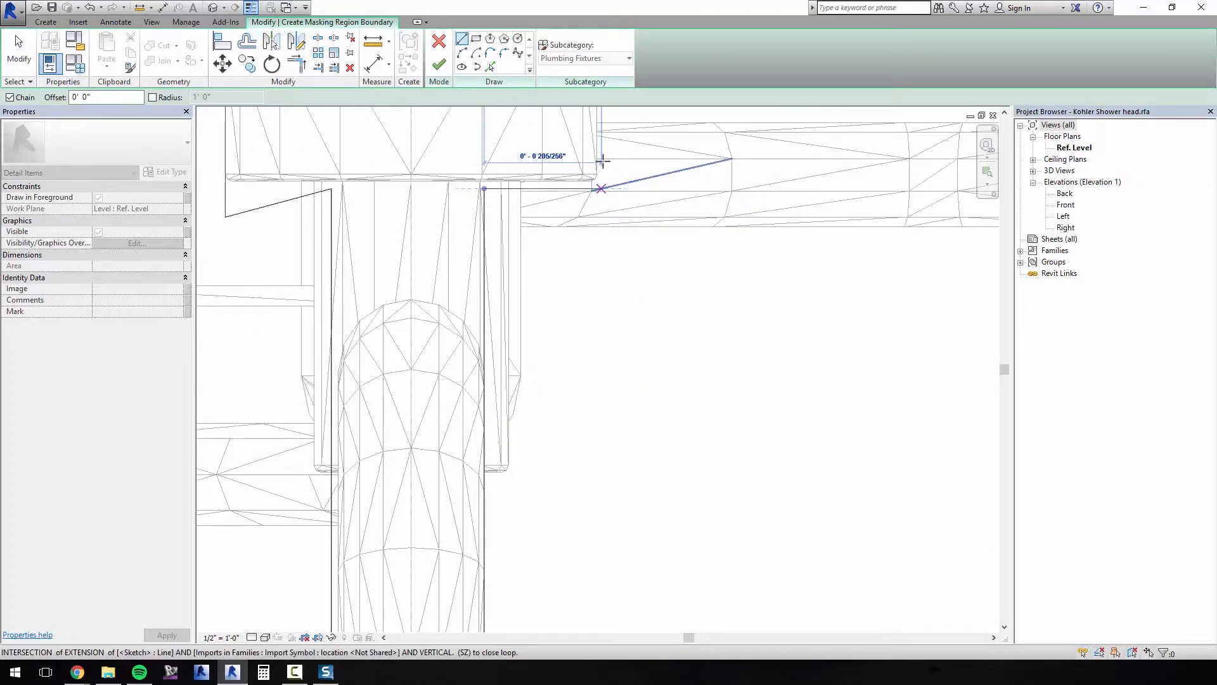
middle_click_drag(603, 161, 631, 321)
scroll(628, 268, "up", 1)
left_click(627, 202)
scroll(628, 202, "down", 2)
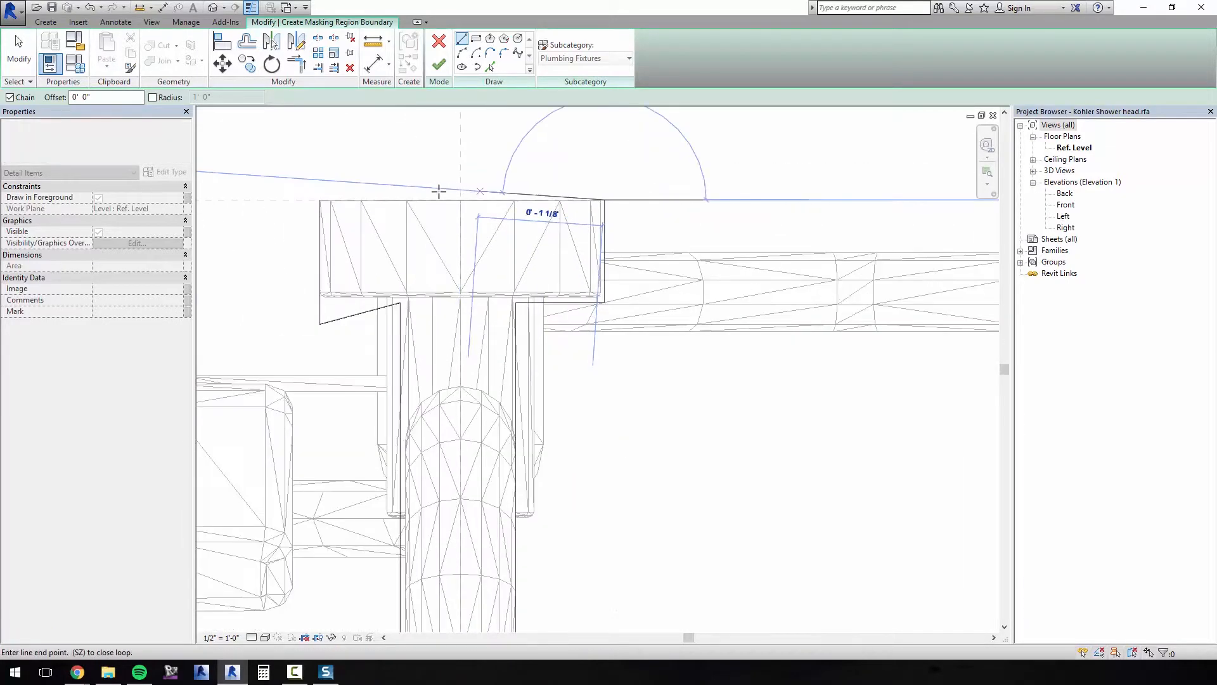
left_click(322, 201)
Align the sloped boundary line under the wall bracket with the opposite bottom edge and finish the masking region
left_click(226, 49)
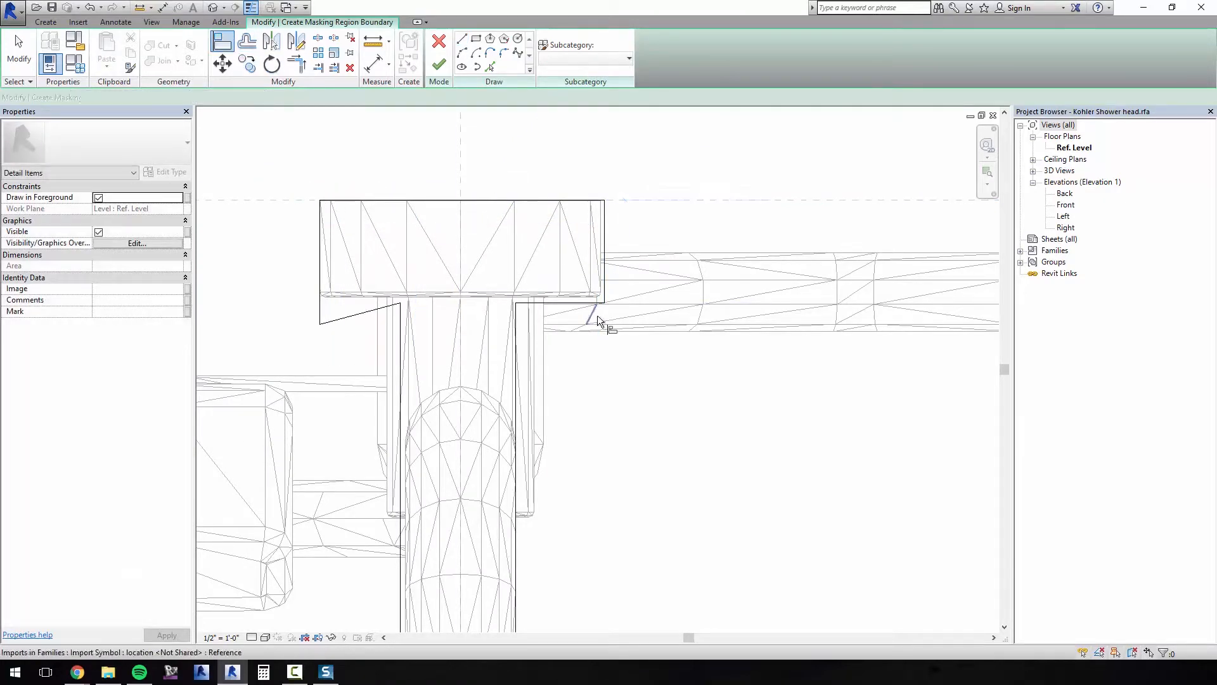
scroll(375, 288, "down", 3)
scroll(379, 273, "down", 3)
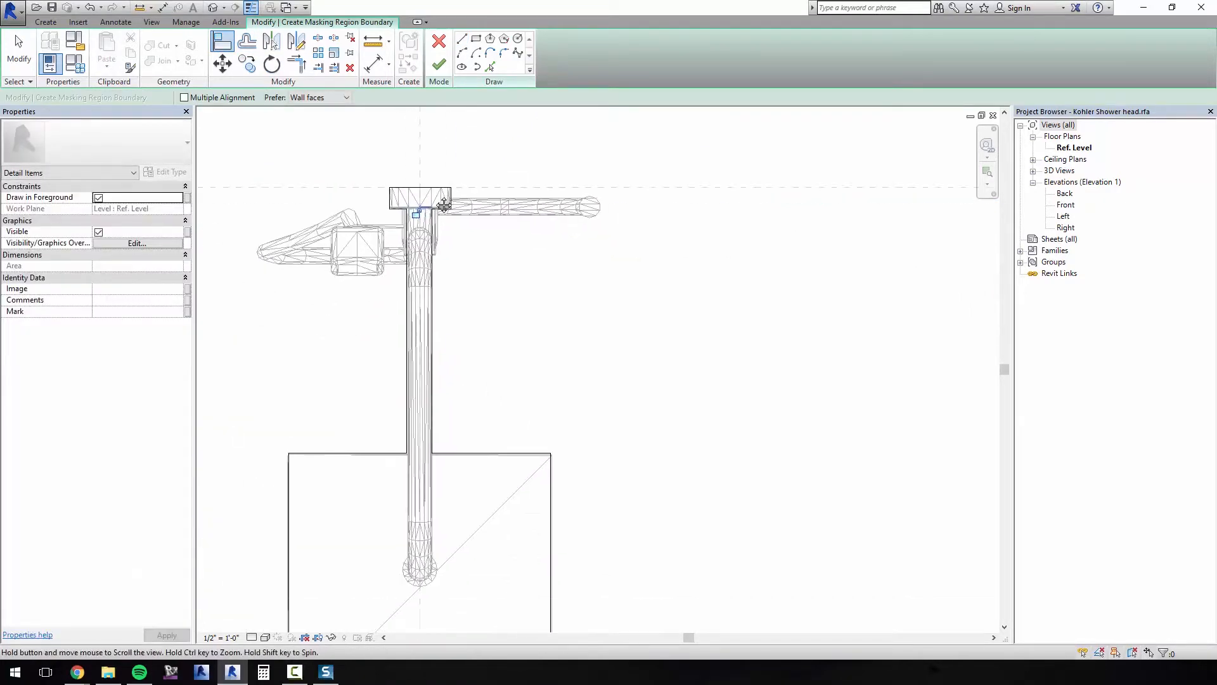
left_click(439, 64)
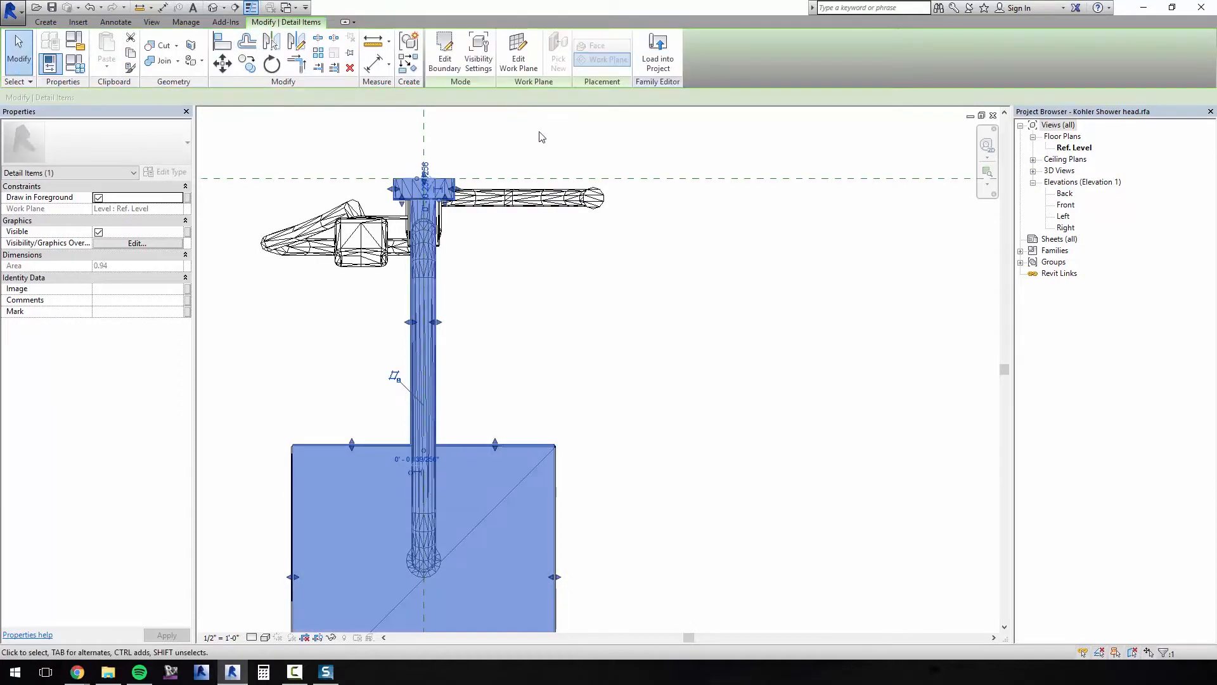
left_click(334, 136)
scroll(439, 271, "down", 2)
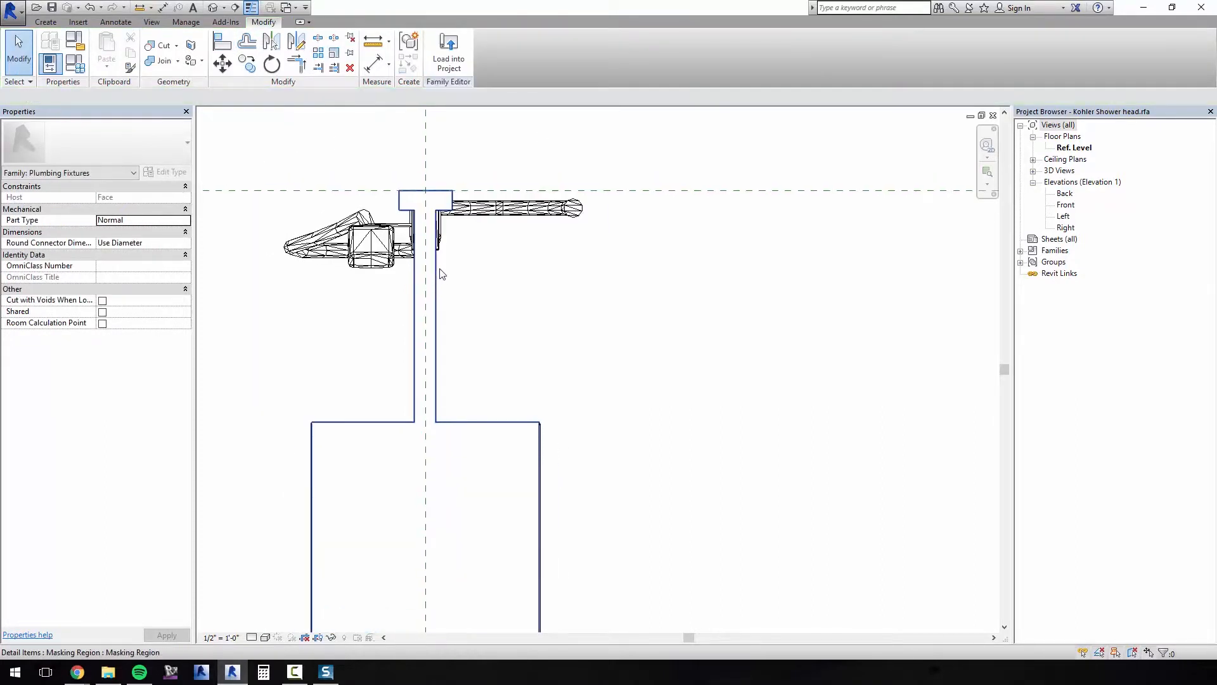
Draw a symbolic line across the shower arm along the underside of the wall bracket
left_click(115, 21)
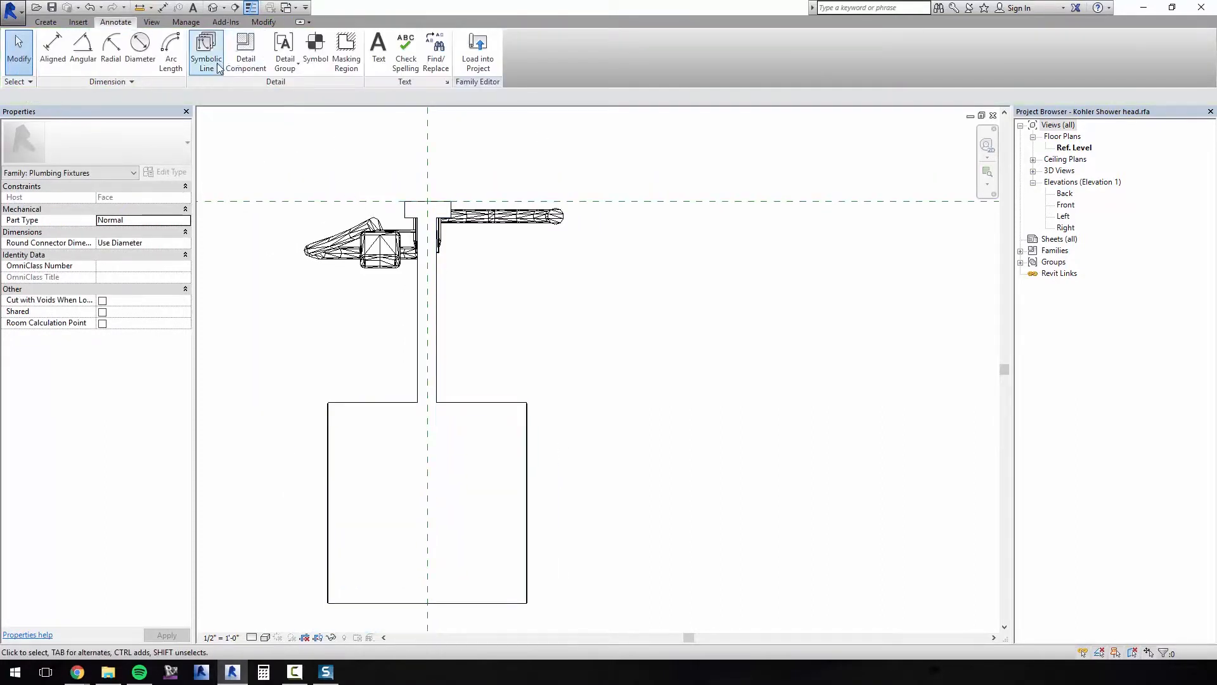
left_click(207, 51)
scroll(485, 234, "up", 1)
scroll(486, 234, "up", 1)
left_click(400, 203)
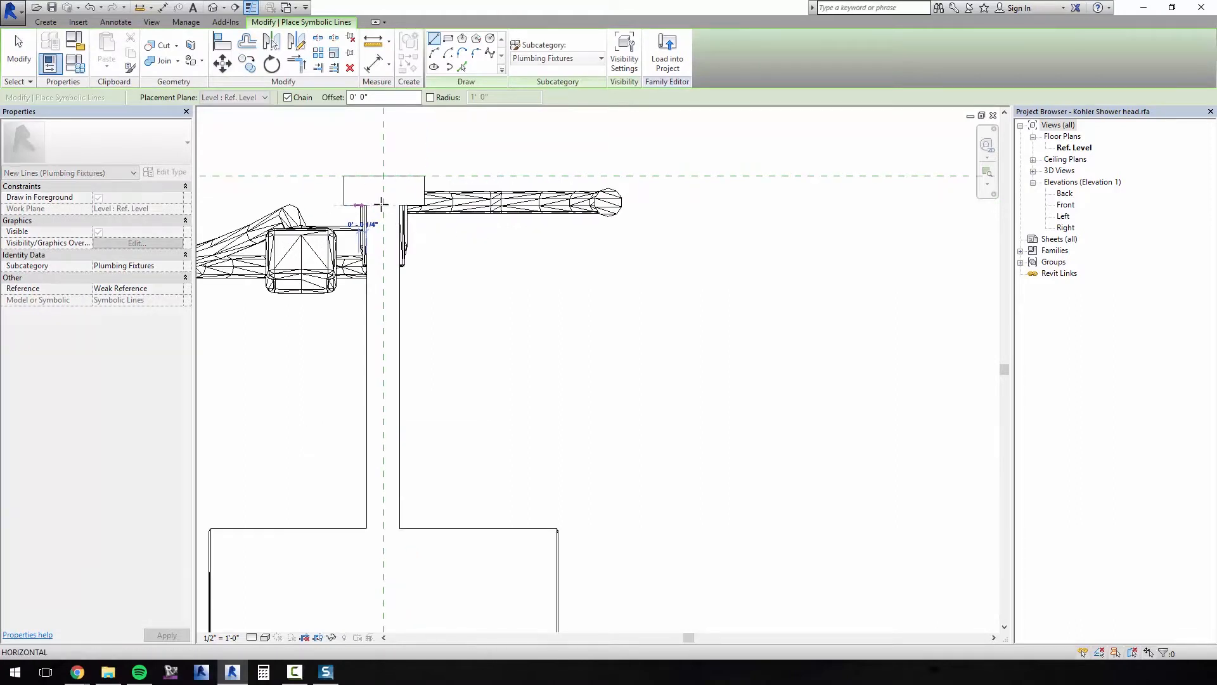
key("Escape")
Draw two parallel symbolic lines extending the arm's edges about 5 1/8" into the square showerhead plate
middle_click_drag(435, 451, 516, 197)
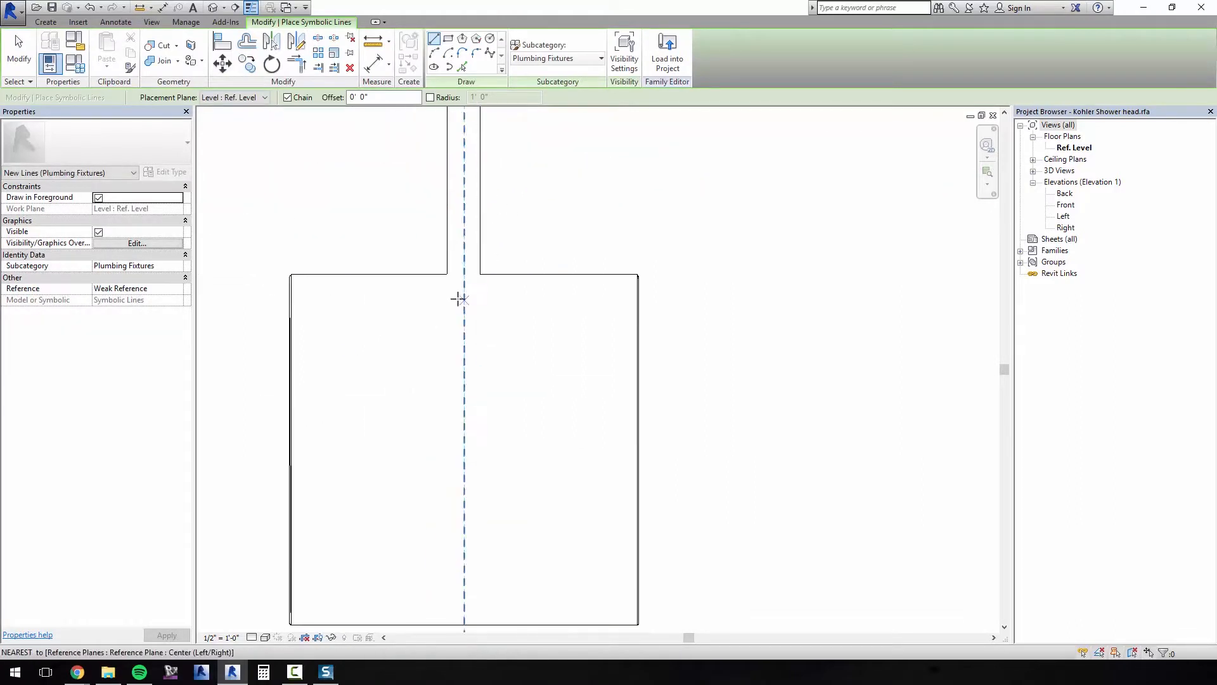
left_click(447, 274)
left_click(447, 435)
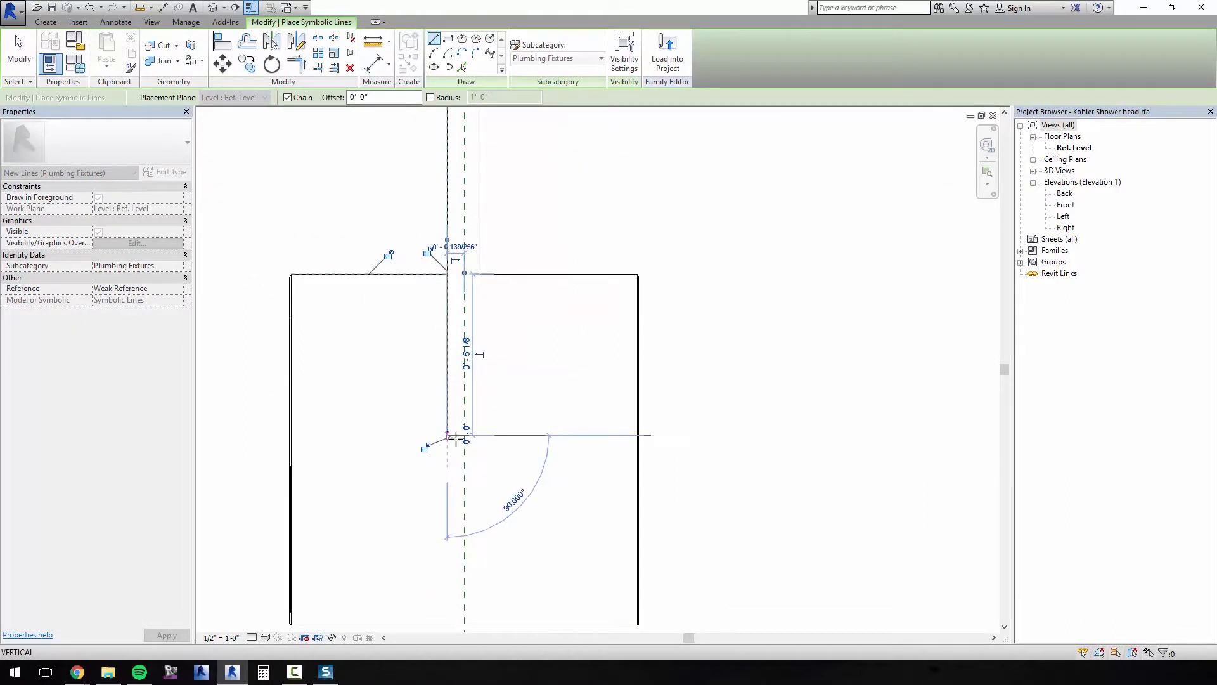
key("Escape")
left_click(481, 277)
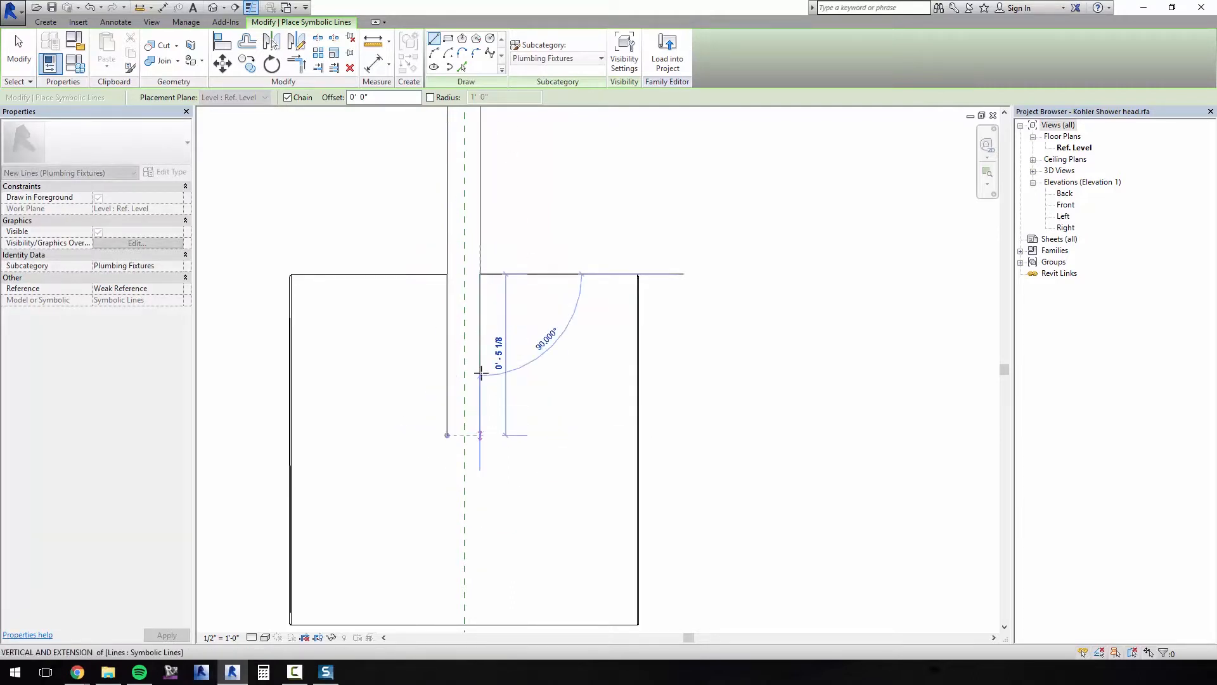
left_click(480, 435)
Join the ends of the two symbolic lines with an arc to round off the arm's end
left_click(434, 54)
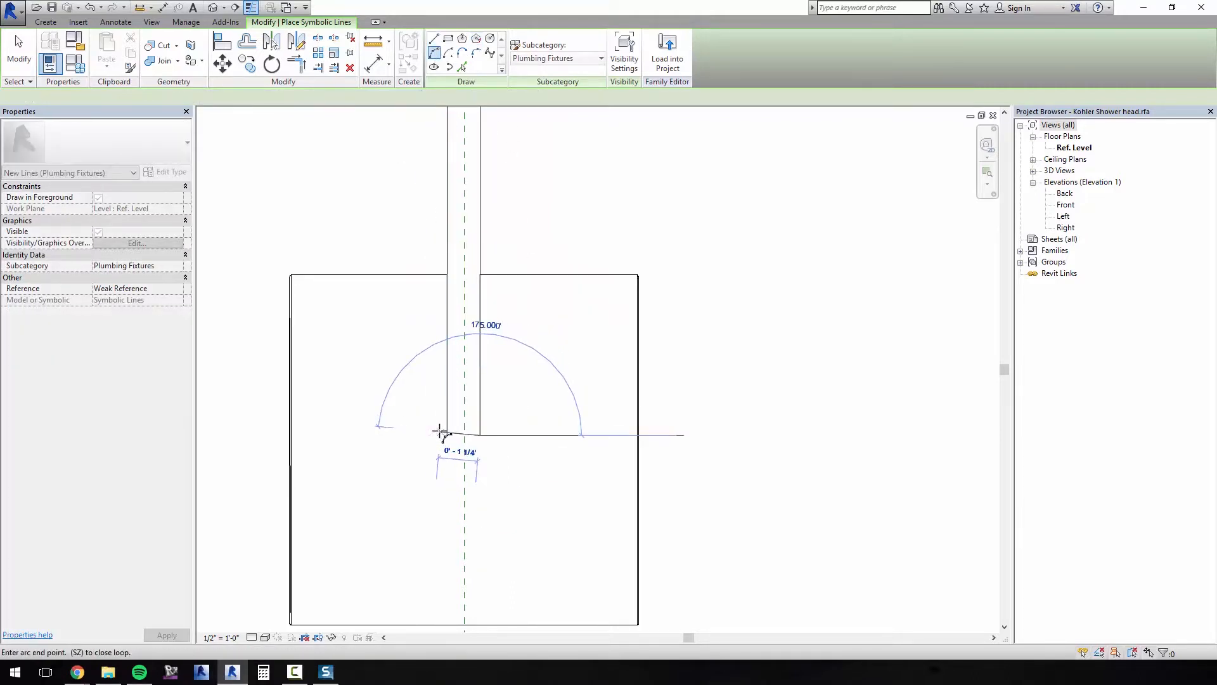
left_click(444, 434)
left_click(444, 434)
left_click(447, 436)
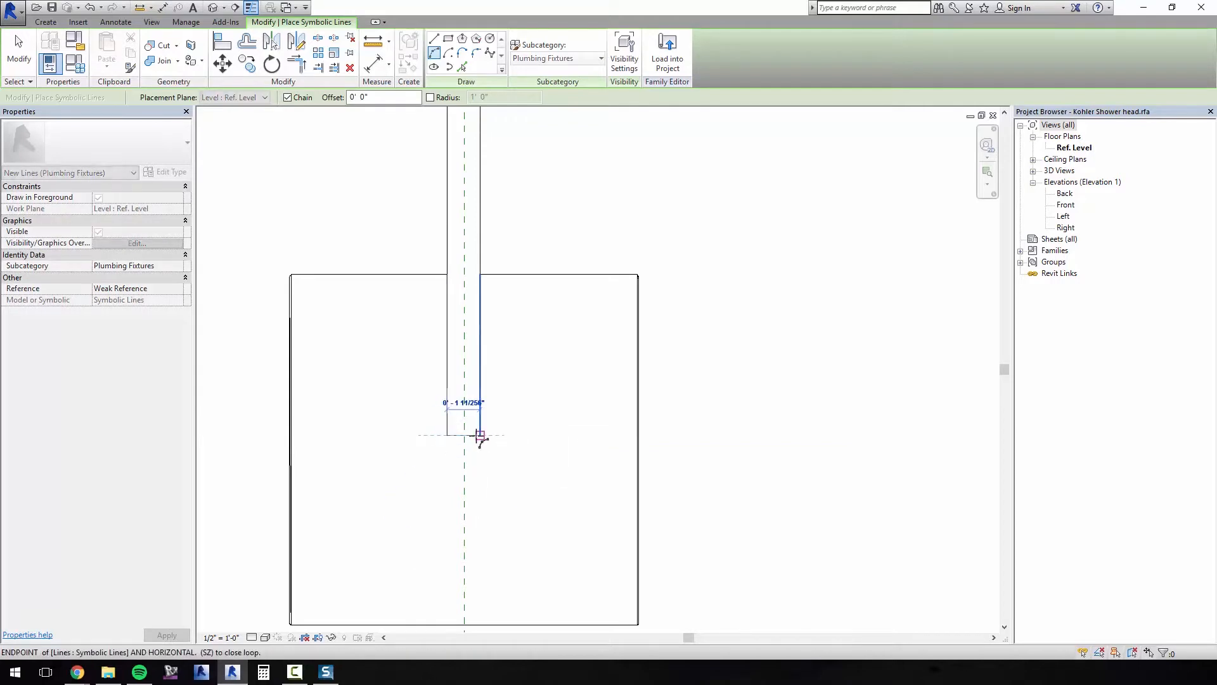
left_click(479, 436)
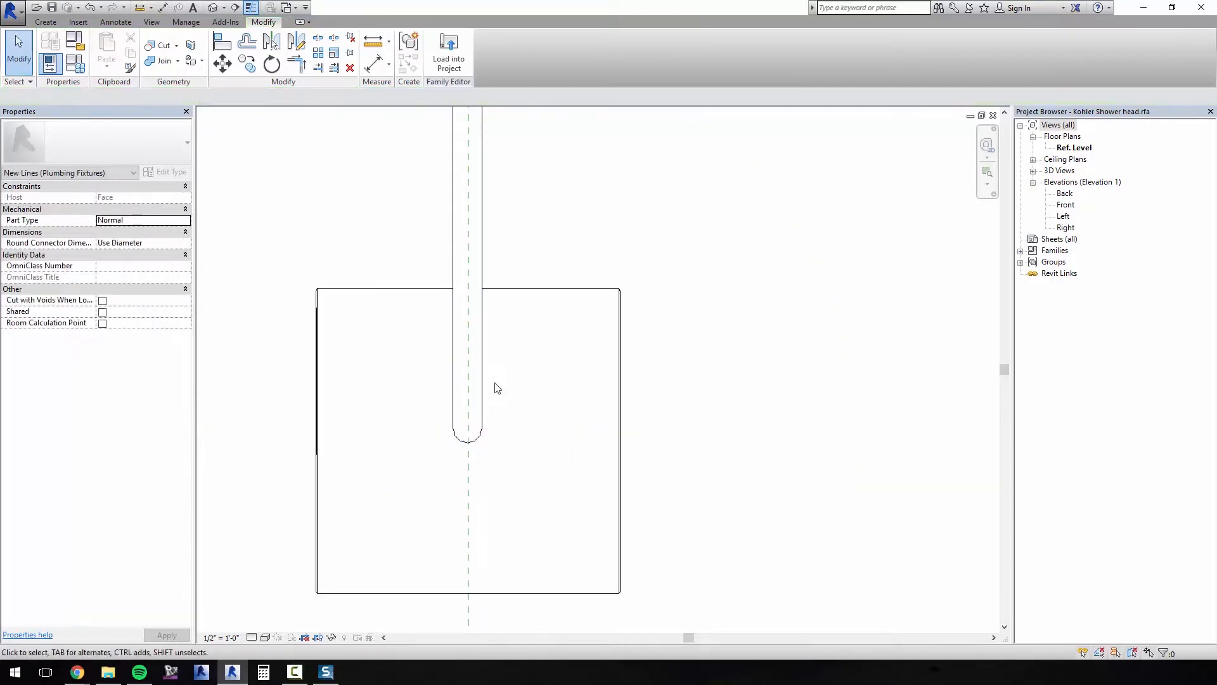
Turn off Plan/RCP display for the imported kohler.dwg in its family element visibility settings
scroll(497, 387, "down", 2)
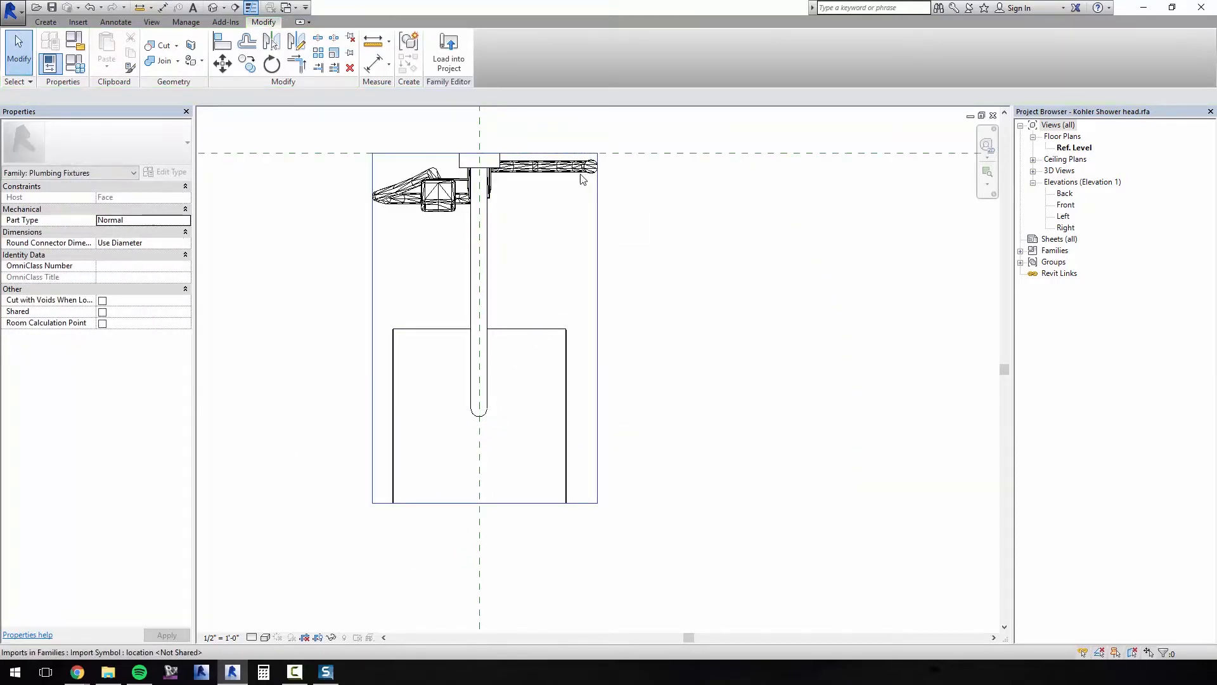
left_click(557, 182)
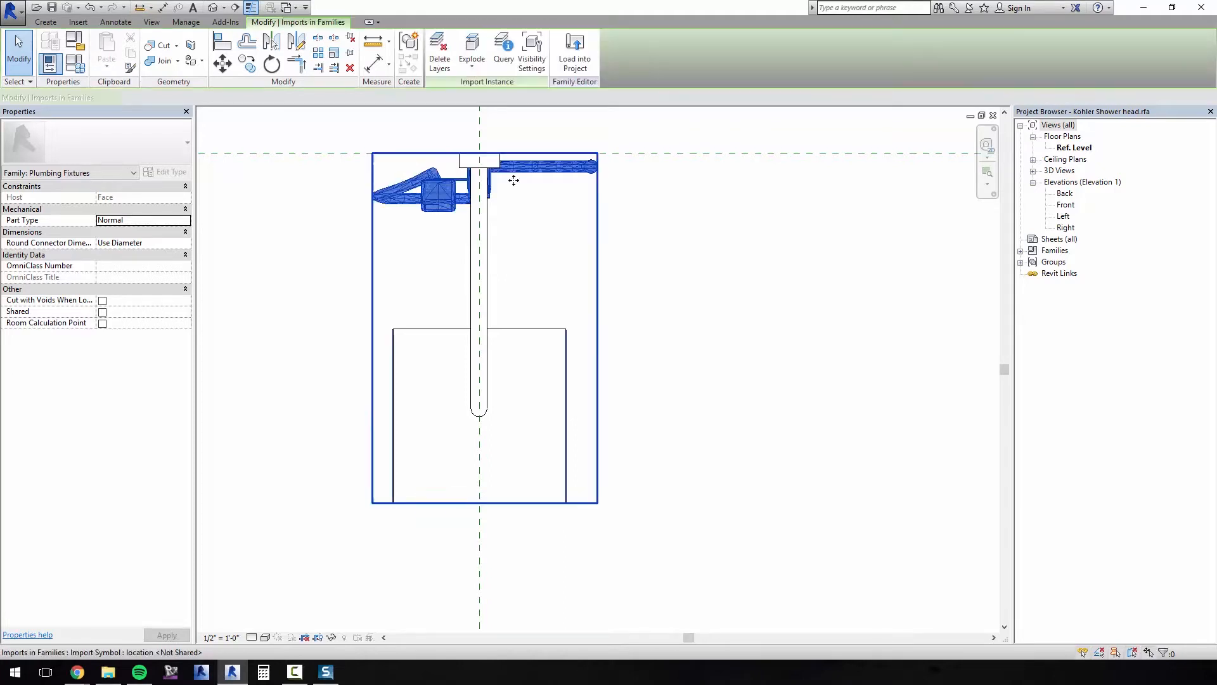
left_click(137, 243)
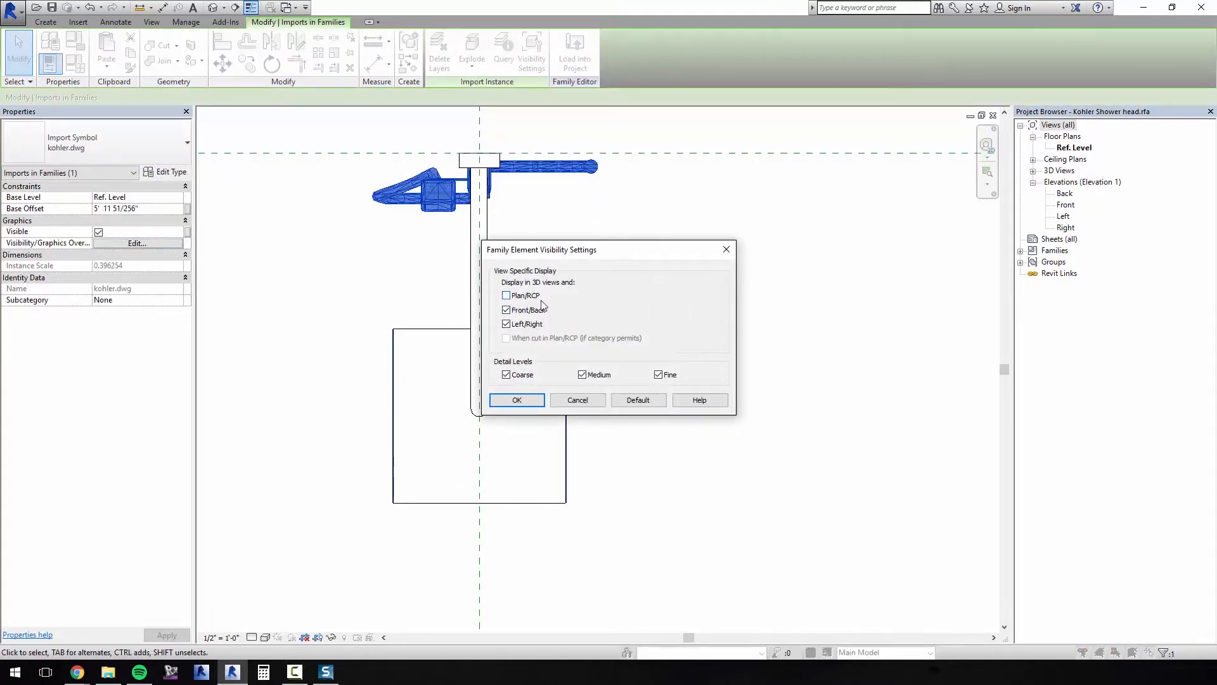
left_click(515, 399)
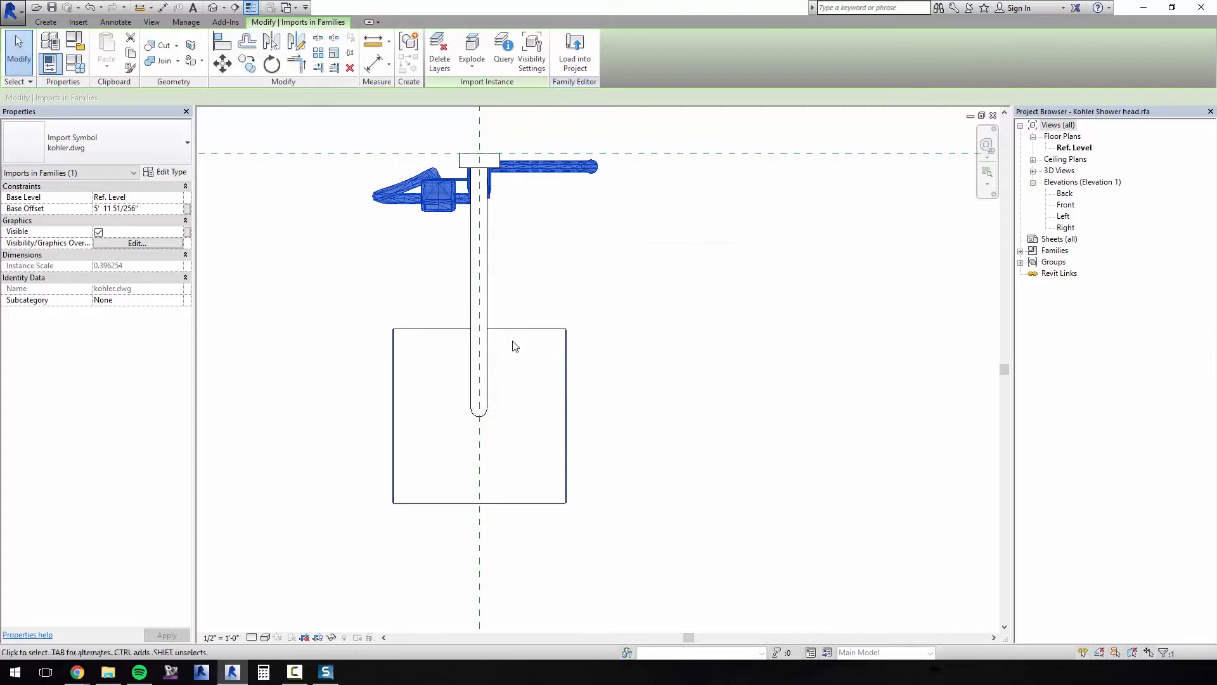
left_click(343, 270)
Load the updated shower family into the CAD Fam.rvt project, overwriting the existing version
left_click(437, 48)
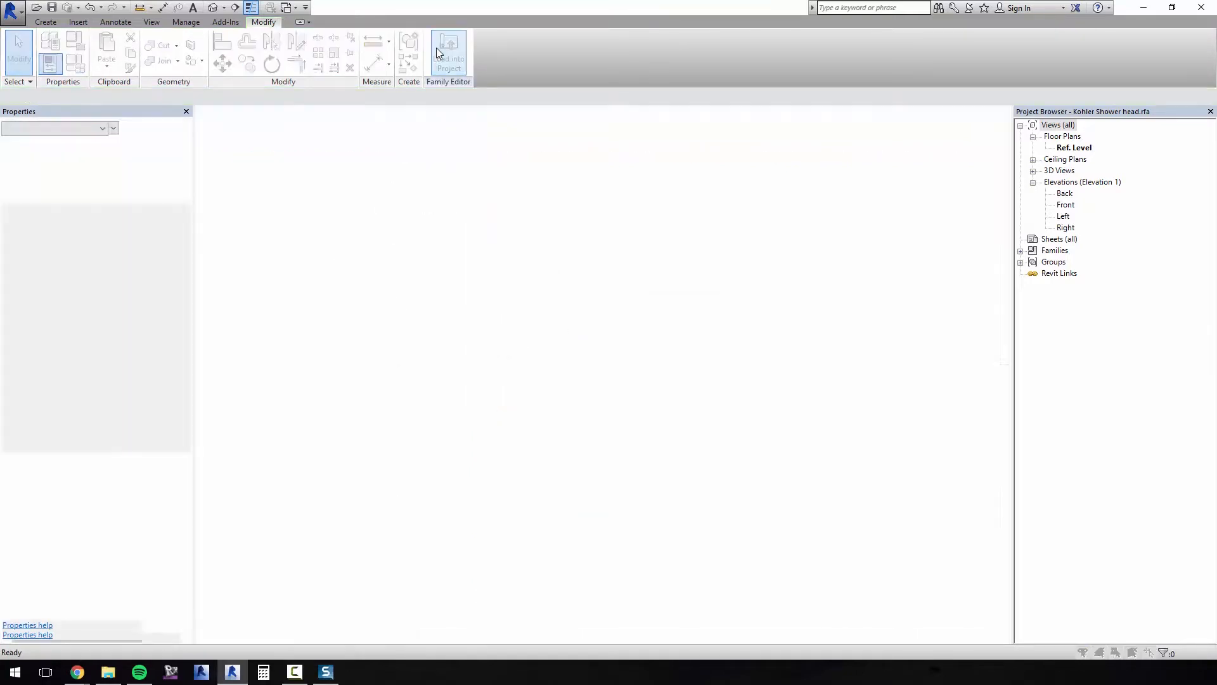
left_click(582, 342)
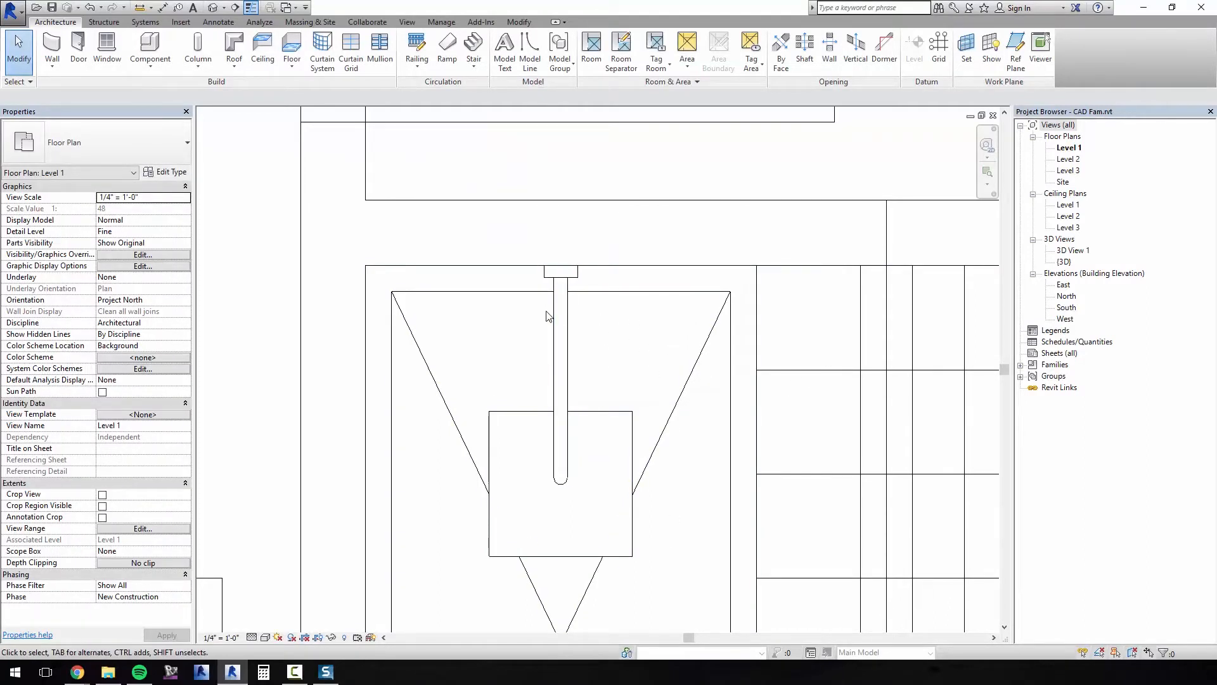
Check the shower's plan symbol in the Level 1 bathroom and inspect the fixture in the {3D} view
scroll(548, 309, "down", 2)
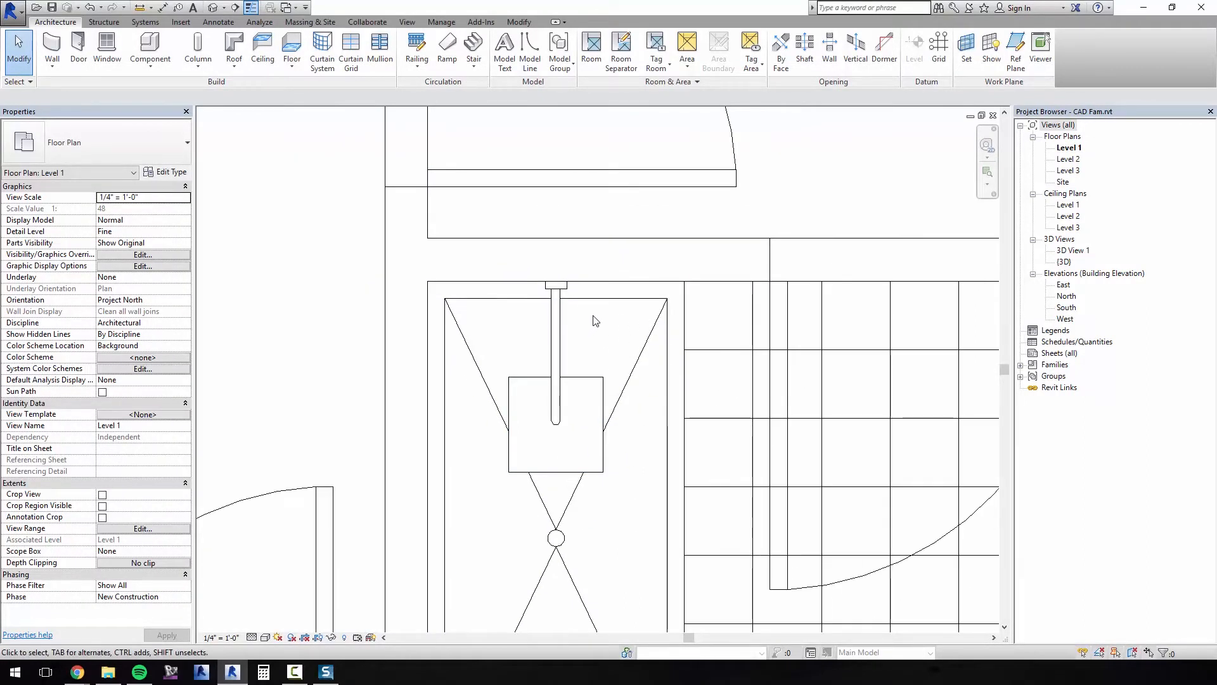
scroll(593, 315, "down", 2)
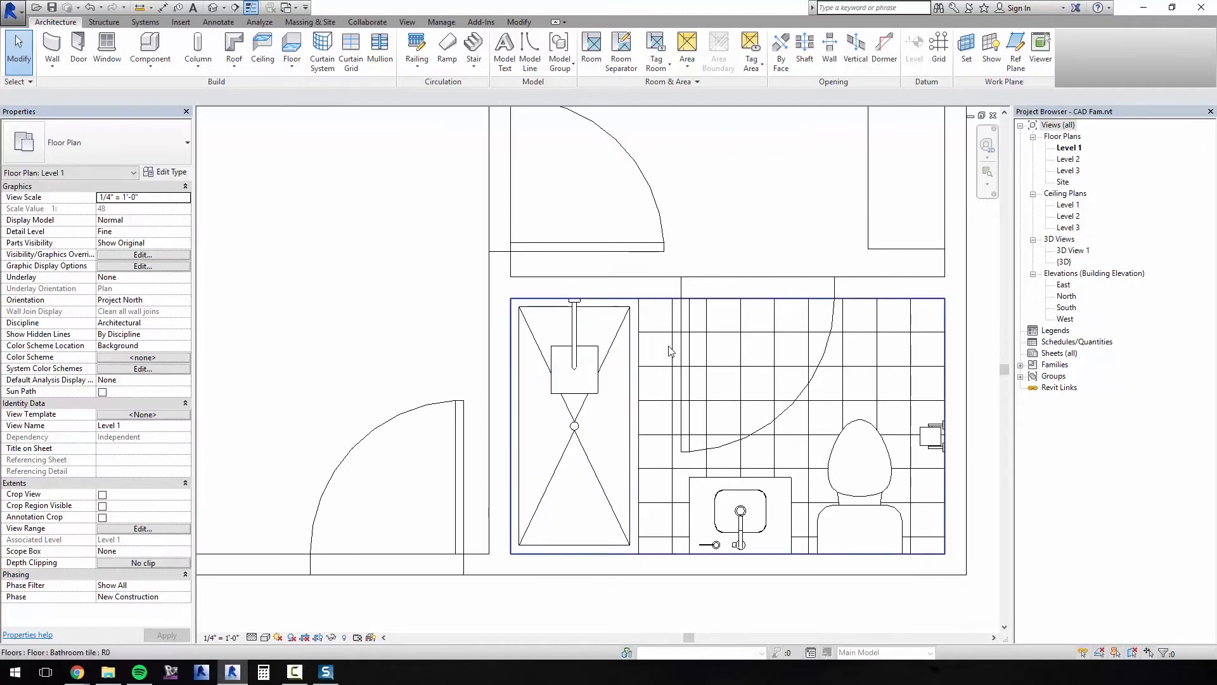
middle_click_drag(763, 328, 697, 322)
double_click(1064, 261)
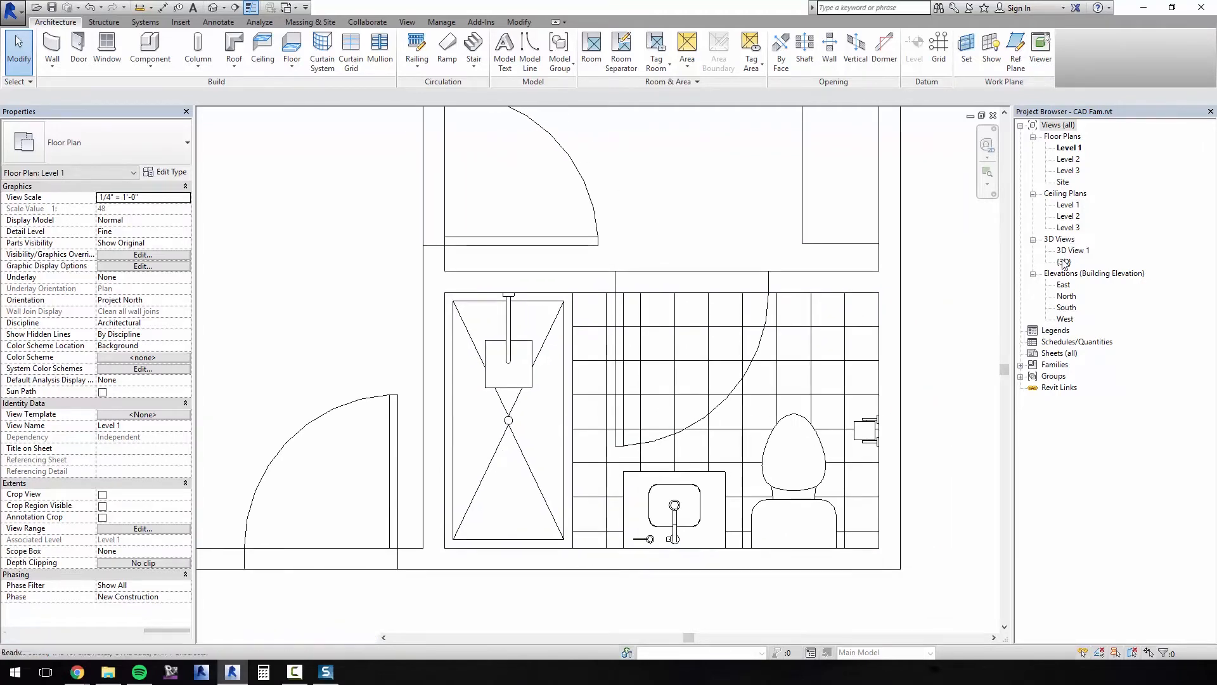
scroll(563, 367, "up", 3)
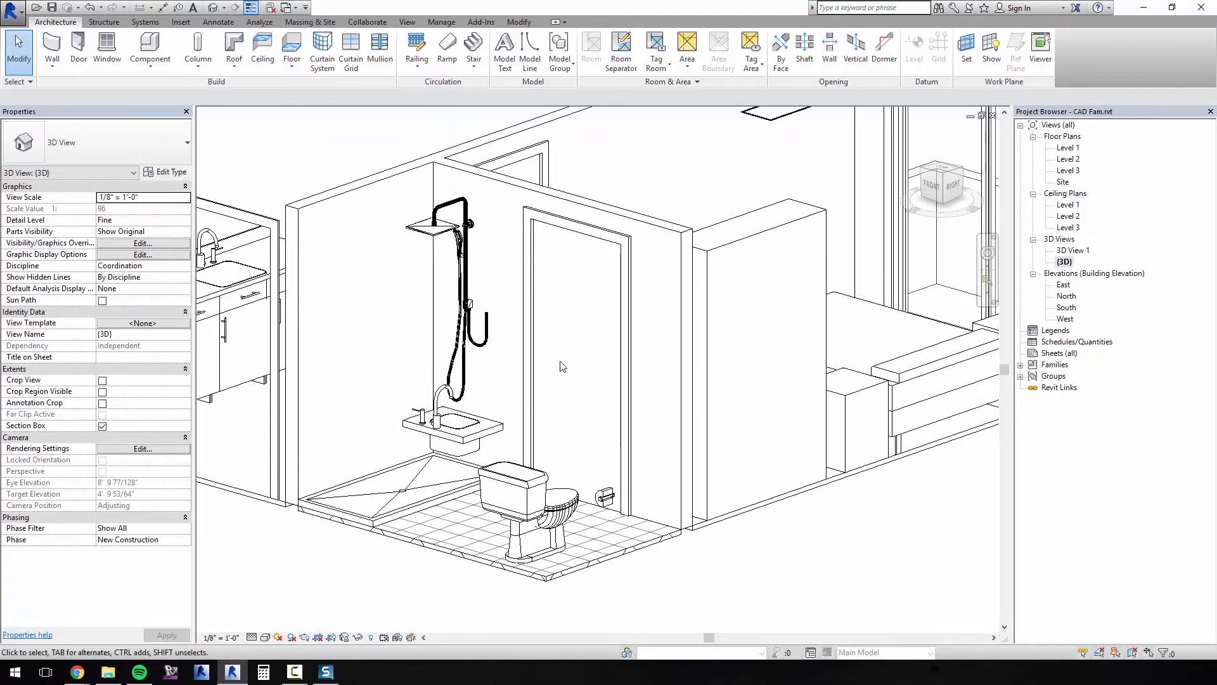